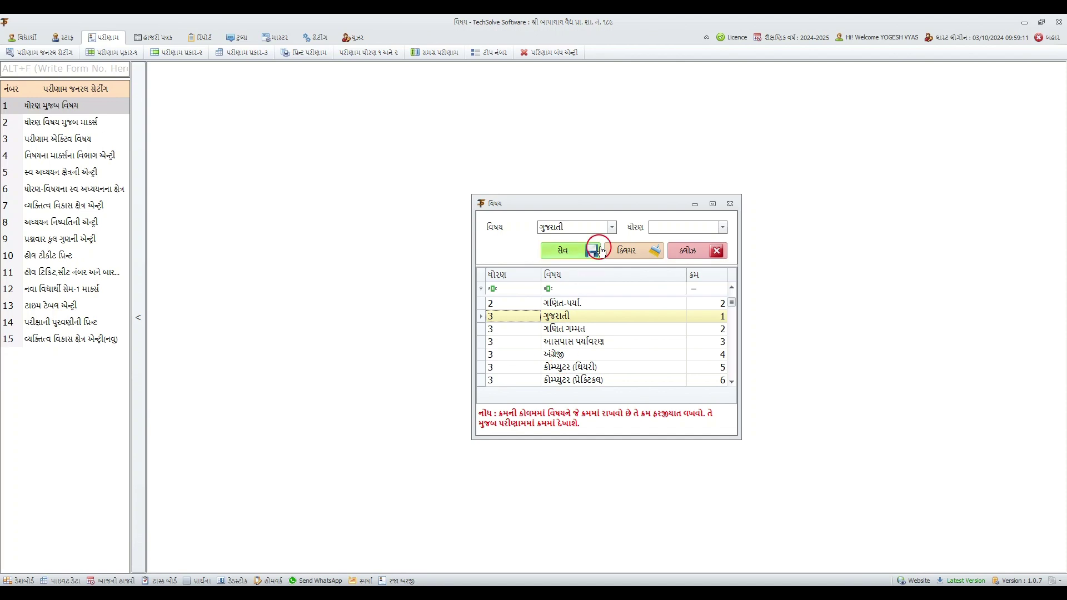
Add the subject હિન્દી for ધોરણ 3 and save the entry
{"action": "left_click", "coordinate": [556, 265]}
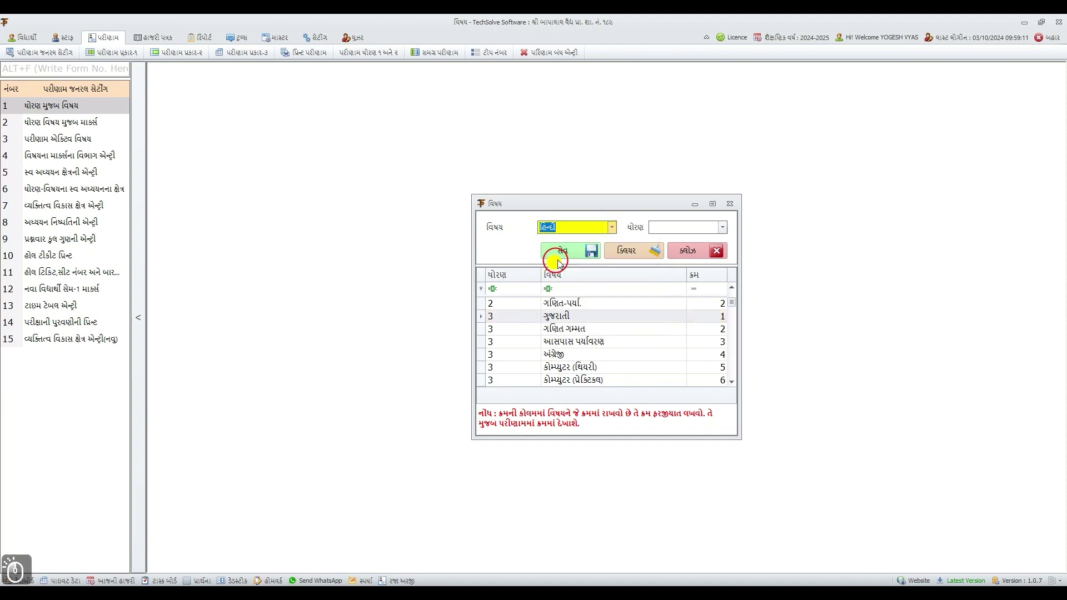
{"action": "left_click", "coordinate": [722, 227]}
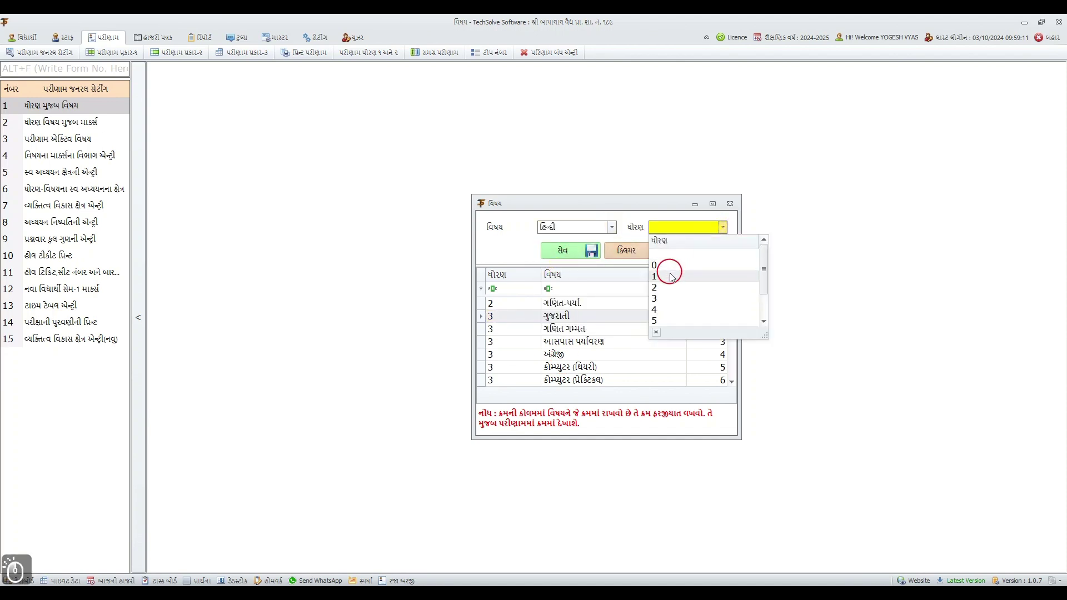
{"action": "left_click", "coordinate": [657, 299]}
{"action": "left_click", "coordinate": [575, 255]}
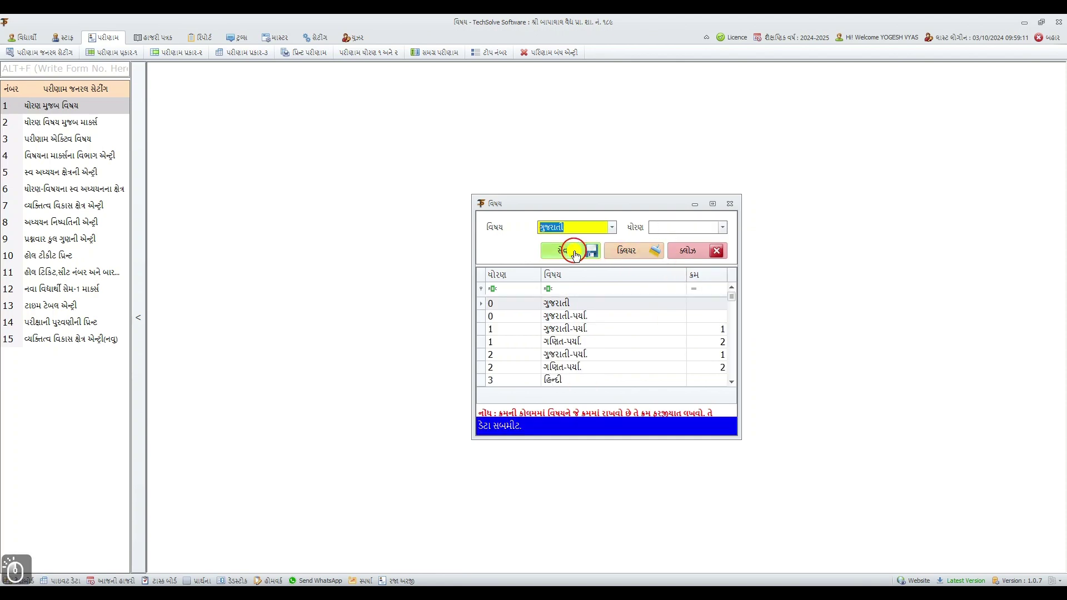
Set the ક્રમ of હિન્દી in ધોરણ 3 to 5 and close the subject form
{"action": "left_click_drag", "start_coordinate": [734, 298], "coordinate": [733, 306]}
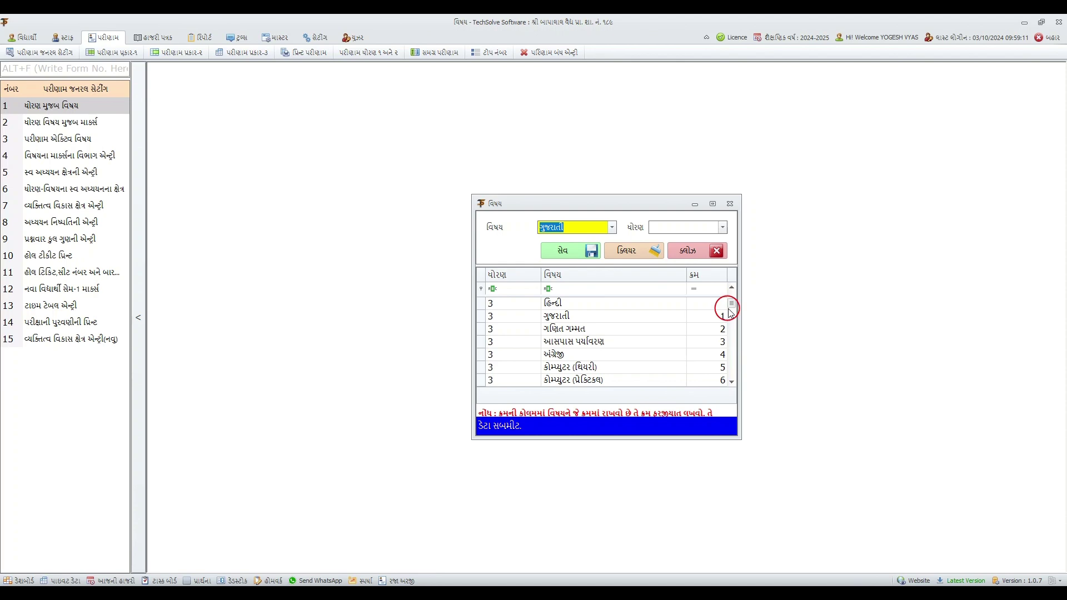
{"action": "left_click", "coordinate": [731, 287]}
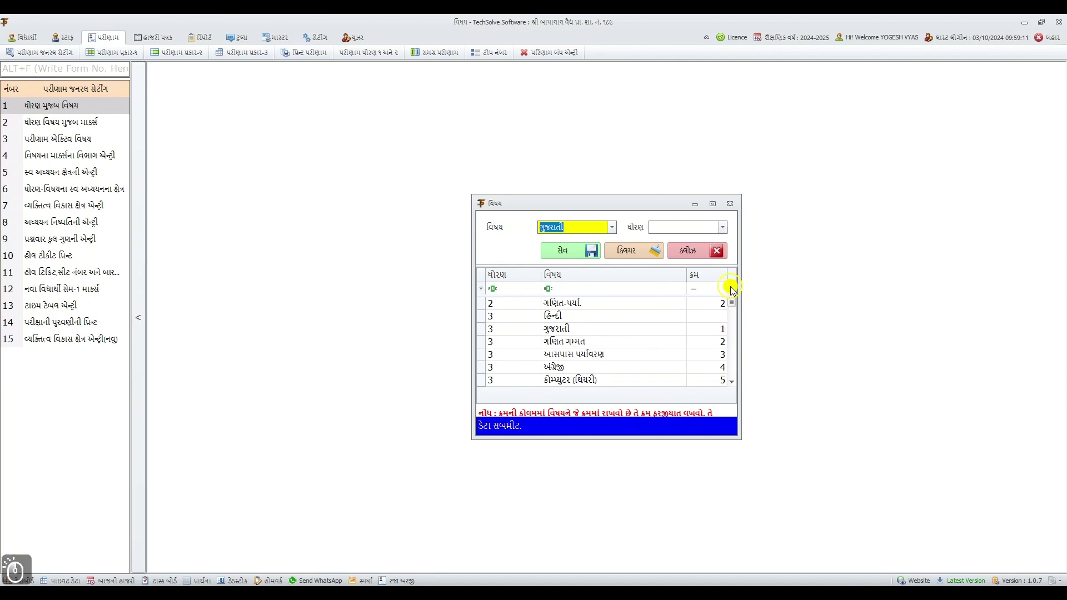
{"action": "left_click", "coordinate": [717, 316]}
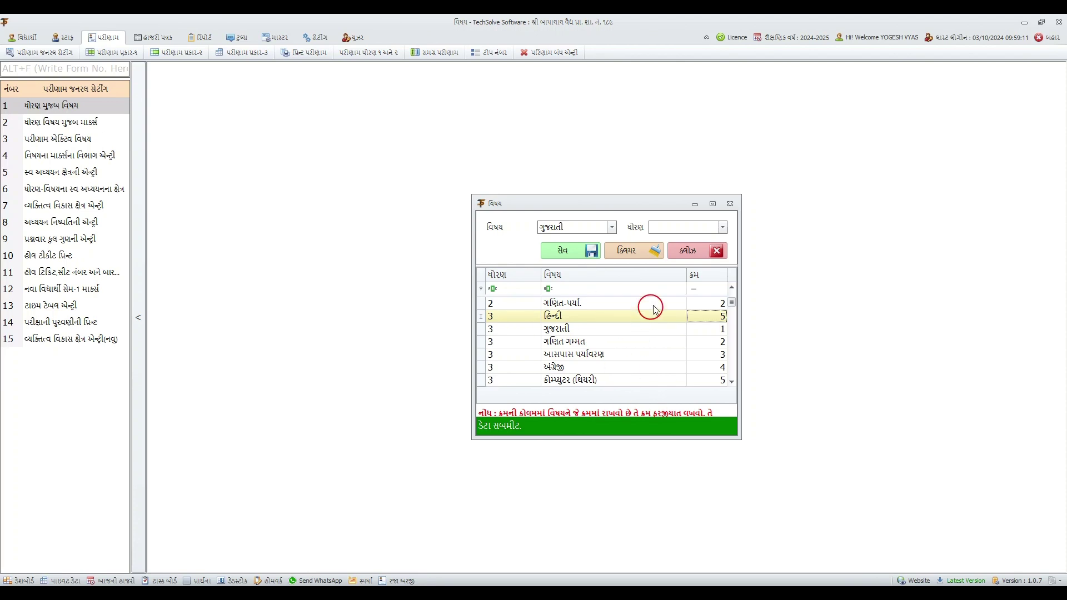
{"action": "left_click", "coordinate": [689, 251]}
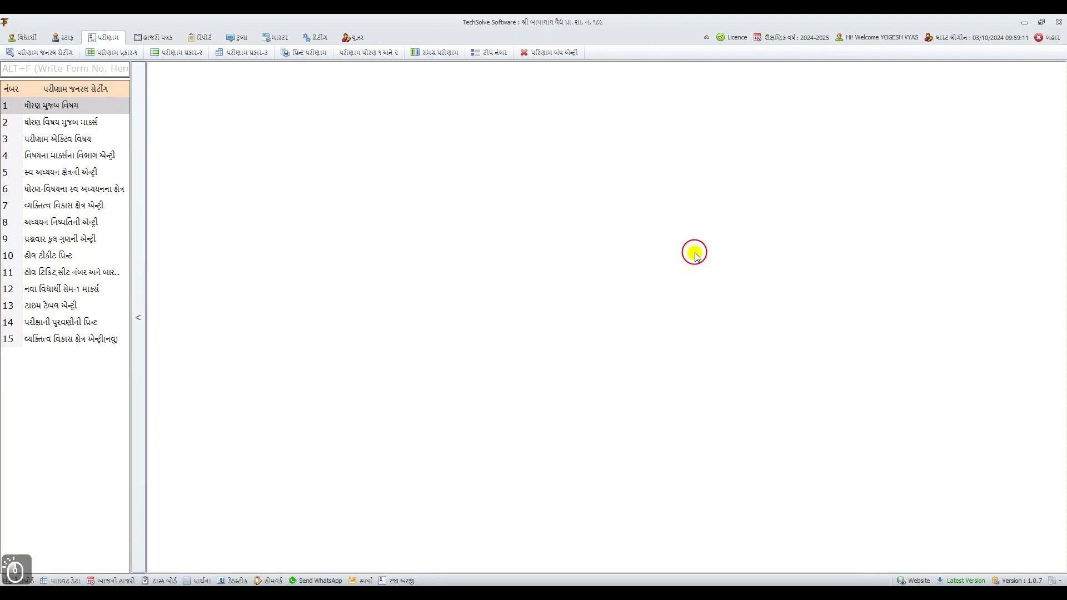
Open ધોરણ વિષય મુજબ માર્ક્સ and examine how marks are divided for the existing subjects of ધોરણ 3
{"action": "left_click", "coordinate": [61, 124]}
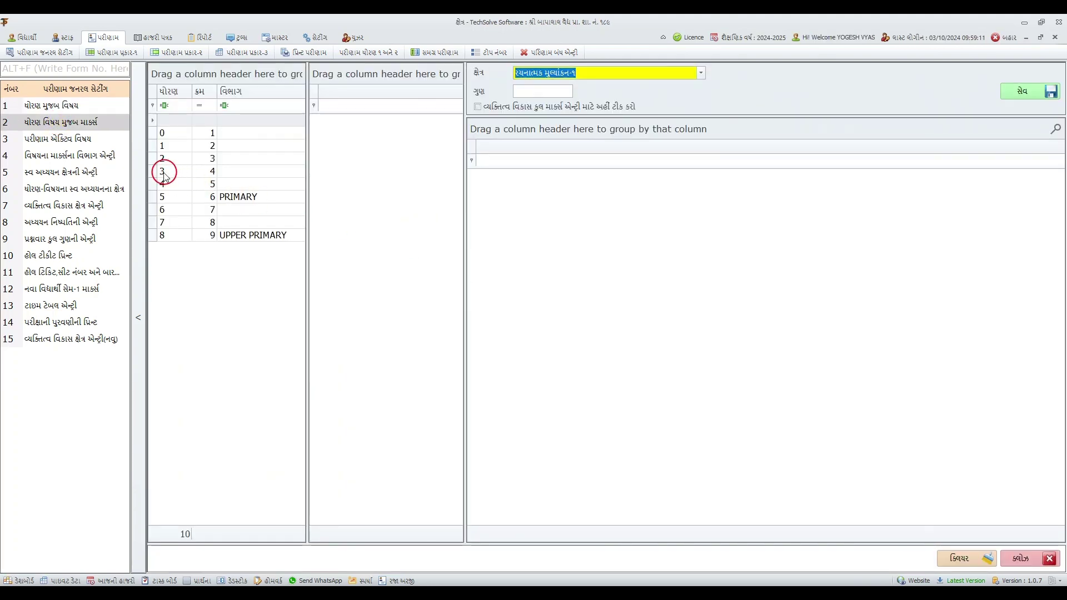
{"action": "left_click", "coordinate": [164, 174]}
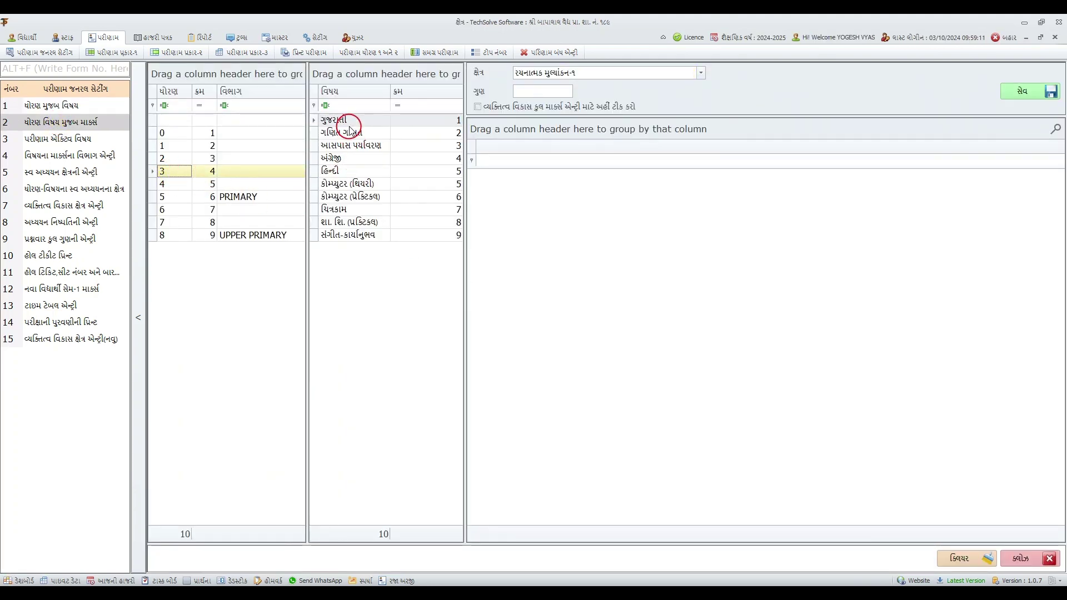
{"action": "left_click", "coordinate": [345, 119]}
{"action": "left_click", "coordinate": [350, 133]}
{"action": "left_click", "coordinate": [344, 145]}
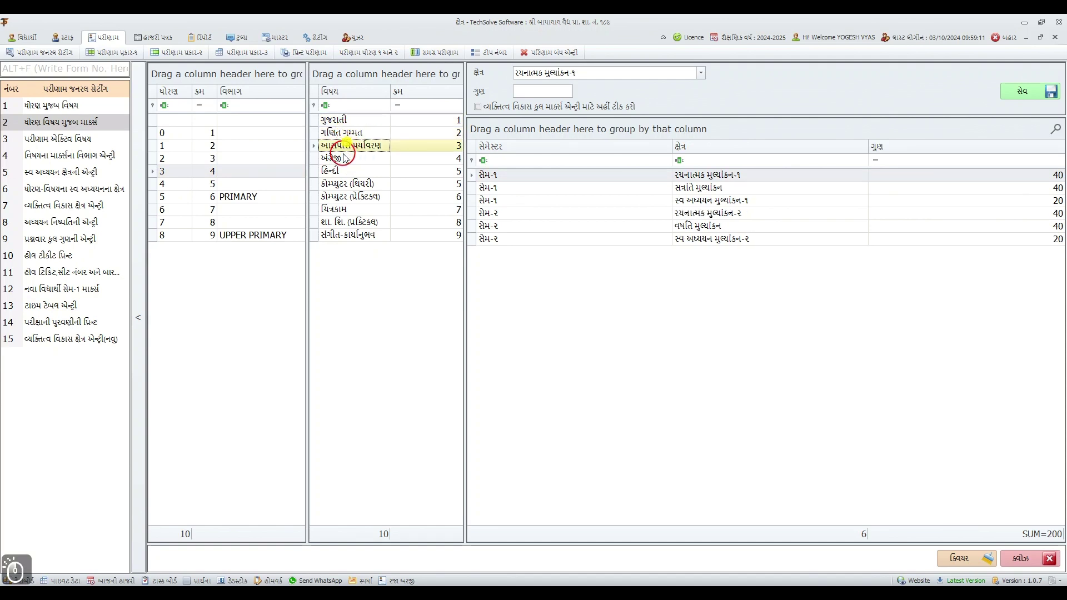
{"action": "left_click", "coordinate": [344, 158]}
{"action": "left_click", "coordinate": [346, 171]}
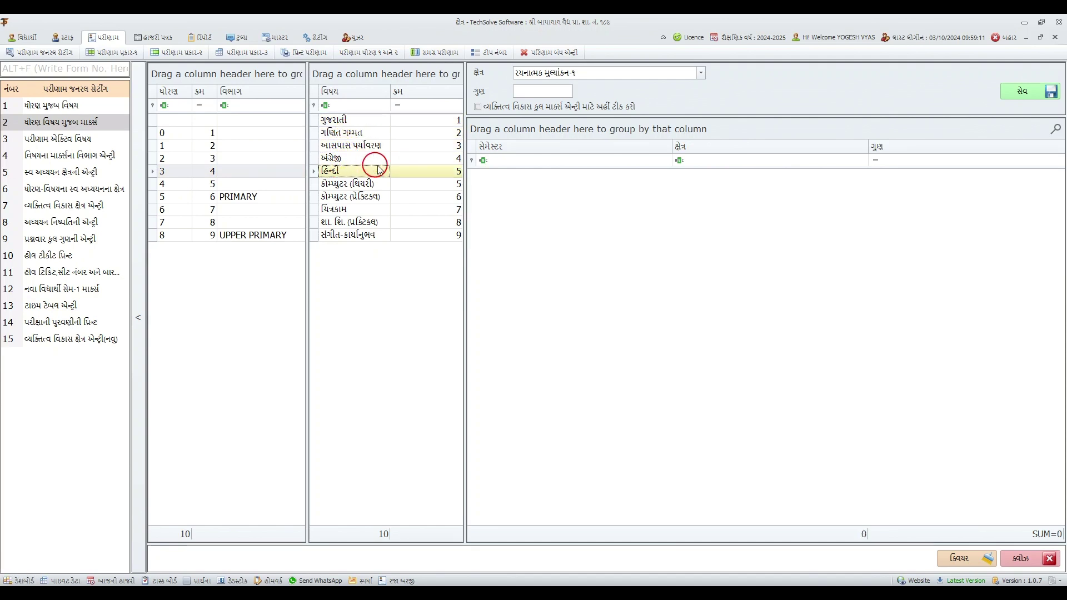
{"action": "left_click", "coordinate": [353, 160]}
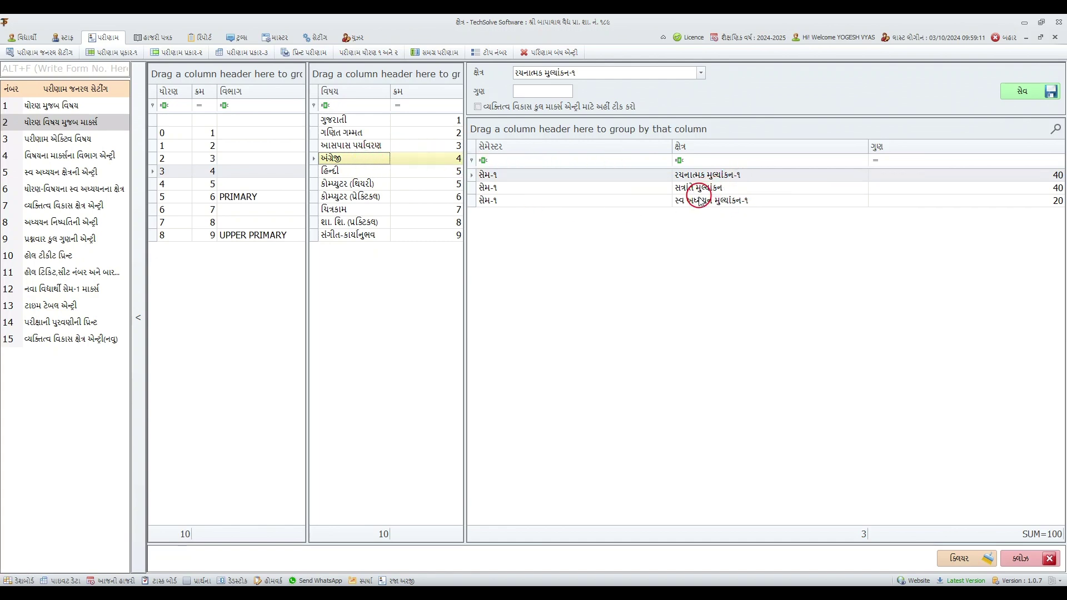
Save 40 marks for રચનાત્મક મુલ્યાંકન-૧ under the subject હિન્દી of ધોરણ 3
{"action": "left_click", "coordinate": [331, 170]}
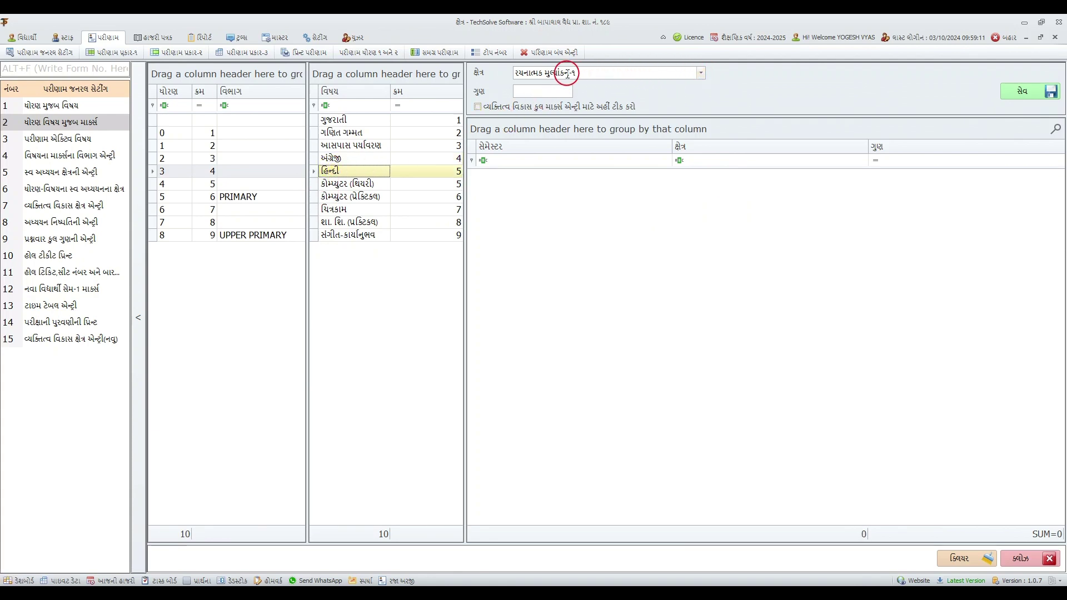
{"action": "left_click", "coordinate": [547, 89]}
{"action": "type", "text": "40"}
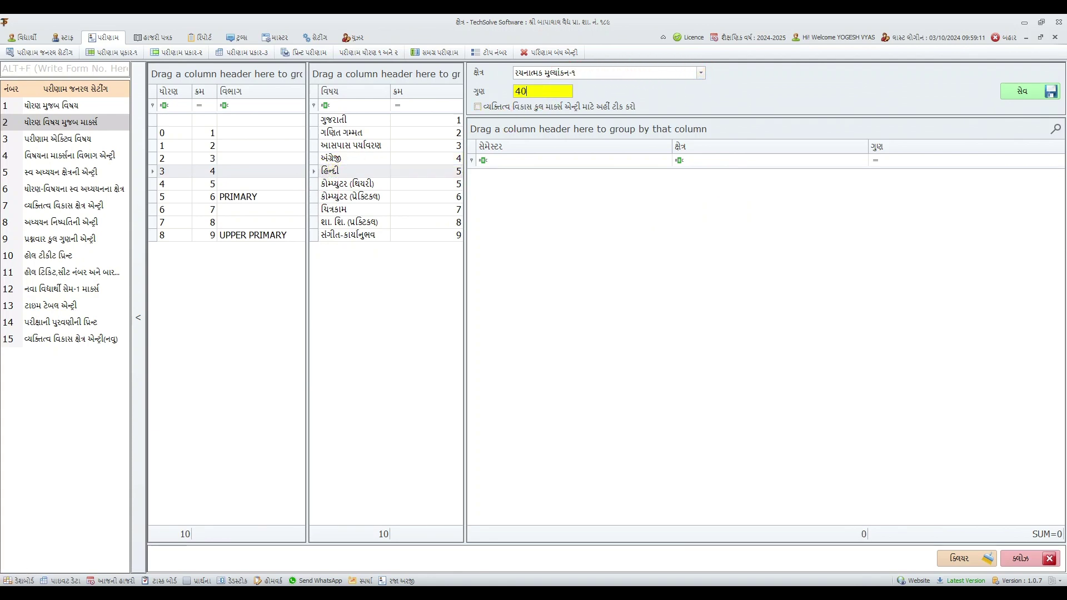
{"action": "left_click", "coordinate": [1025, 91]}
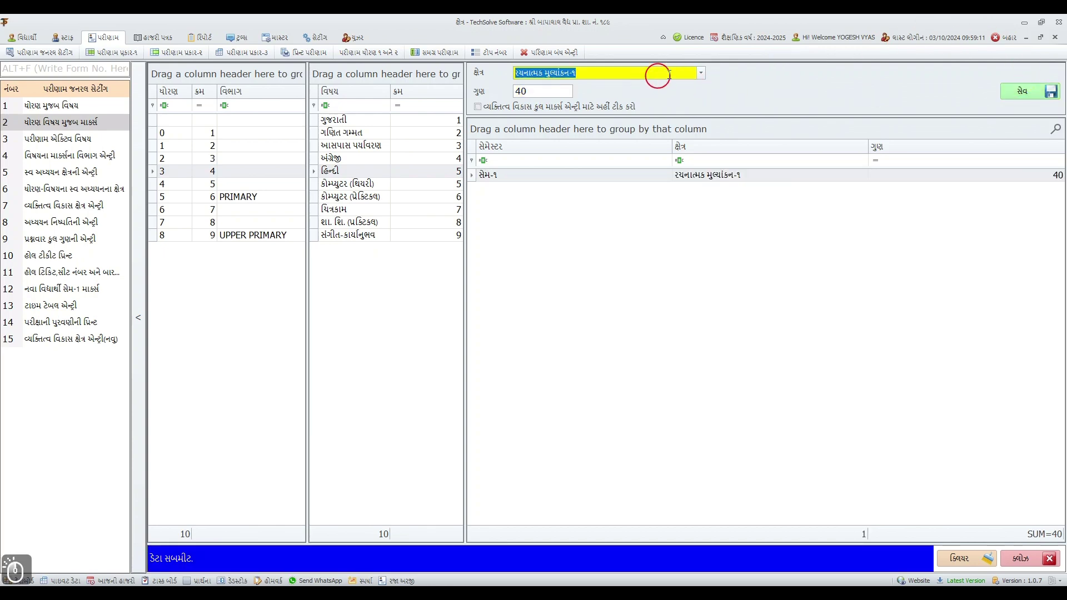
Save 40 marks for સત્રાંત મુલ્યાંકન under the subject હિન્દી
{"action": "left_click", "coordinate": [701, 74]}
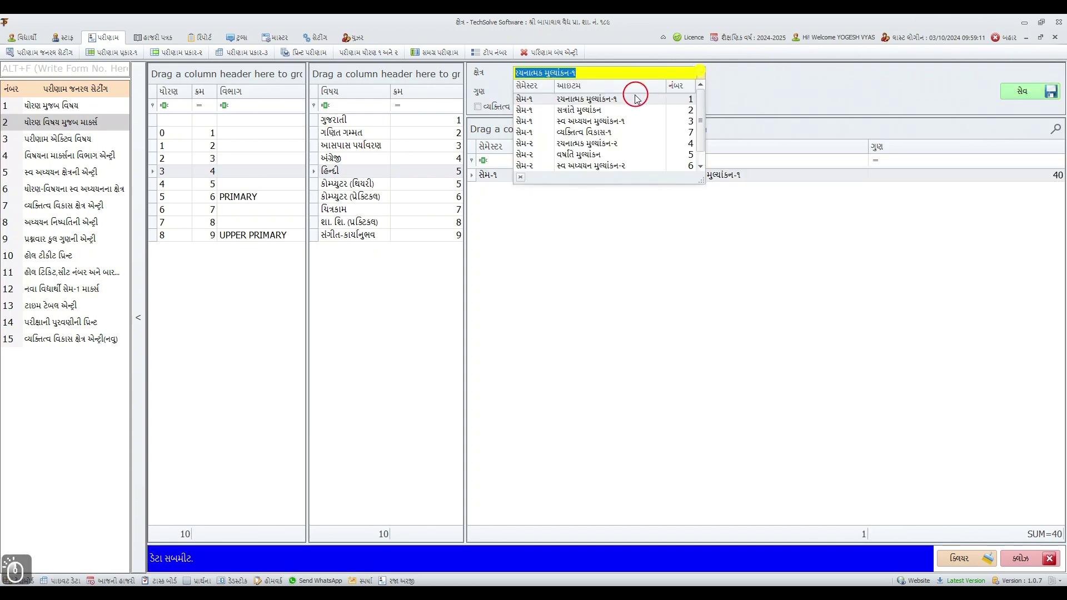
{"action": "left_click", "coordinate": [592, 111]}
{"action": "left_click", "coordinate": [534, 91]}
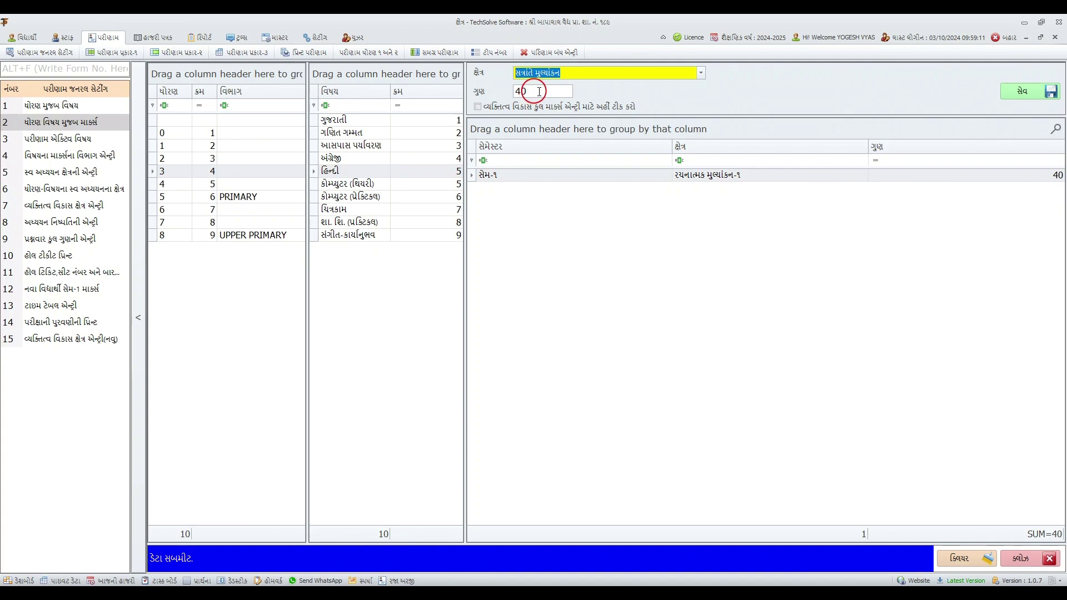
{"action": "left_click", "coordinate": [1041, 81]}
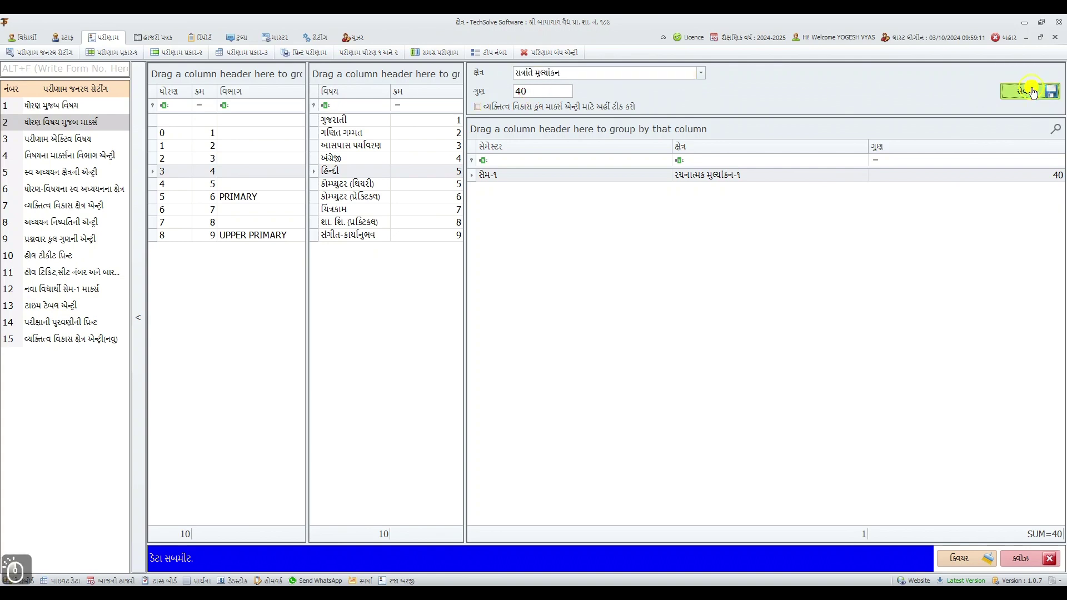
Save 20 marks for સ્વ અધ્યયન મુલ્યાંકન-૧ under હિન્દી and close the marks form
{"action": "left_click", "coordinate": [701, 73]}
{"action": "left_click", "coordinate": [583, 121]}
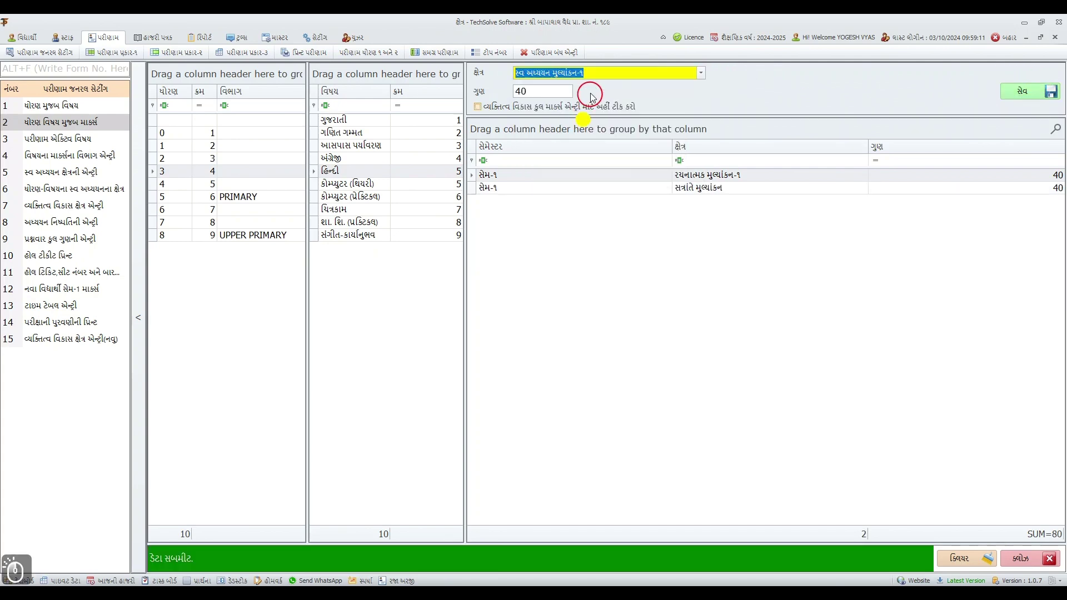
{"action": "left_click", "coordinate": [550, 93]}
{"action": "type", "text": "20"}
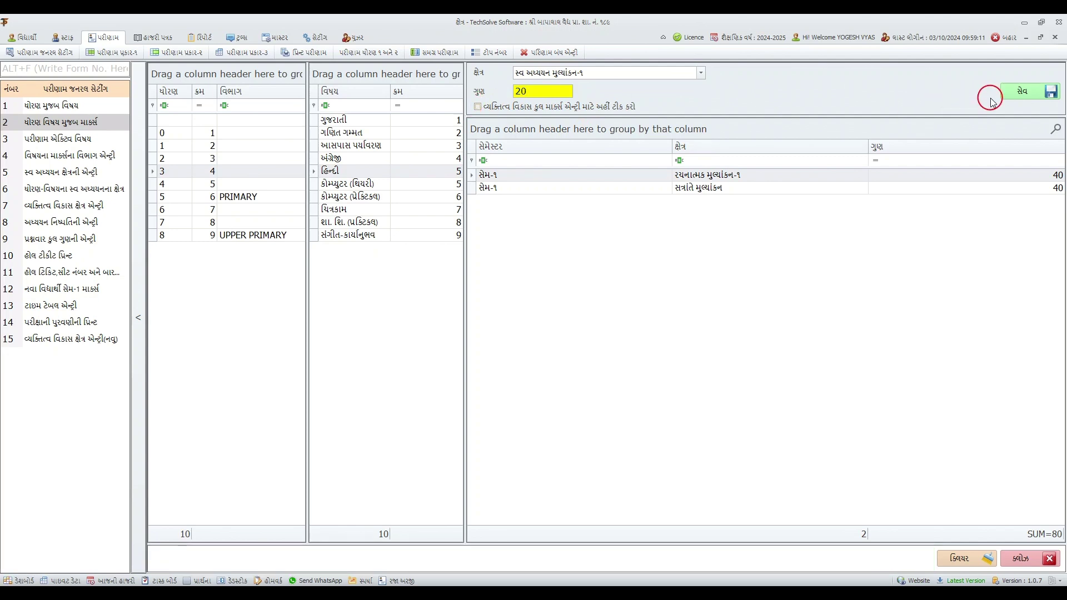
{"action": "left_click", "coordinate": [1022, 91]}
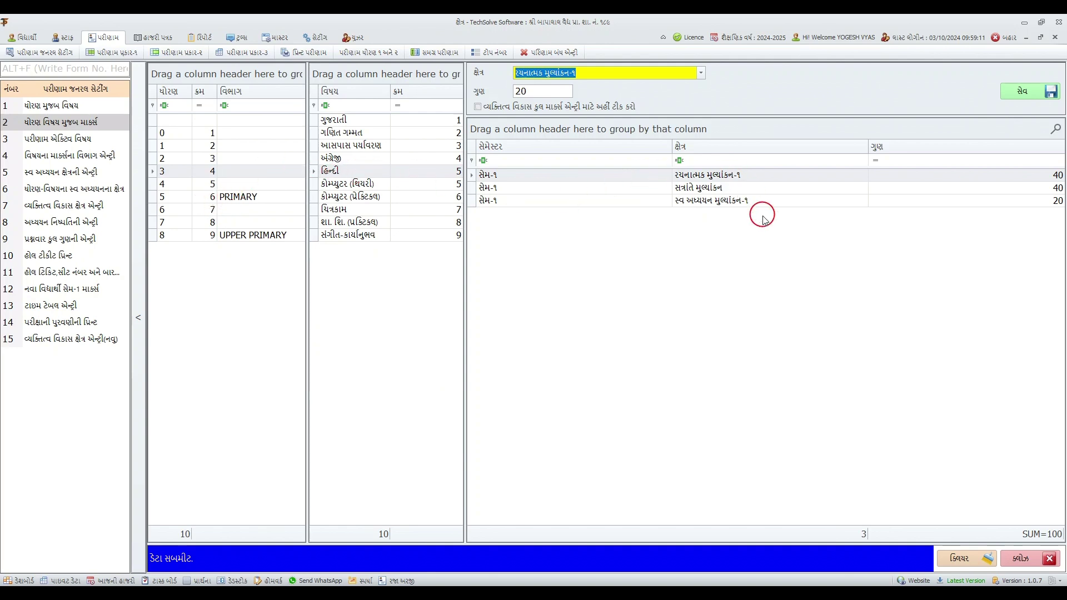
{"action": "left_click", "coordinate": [1020, 559]}
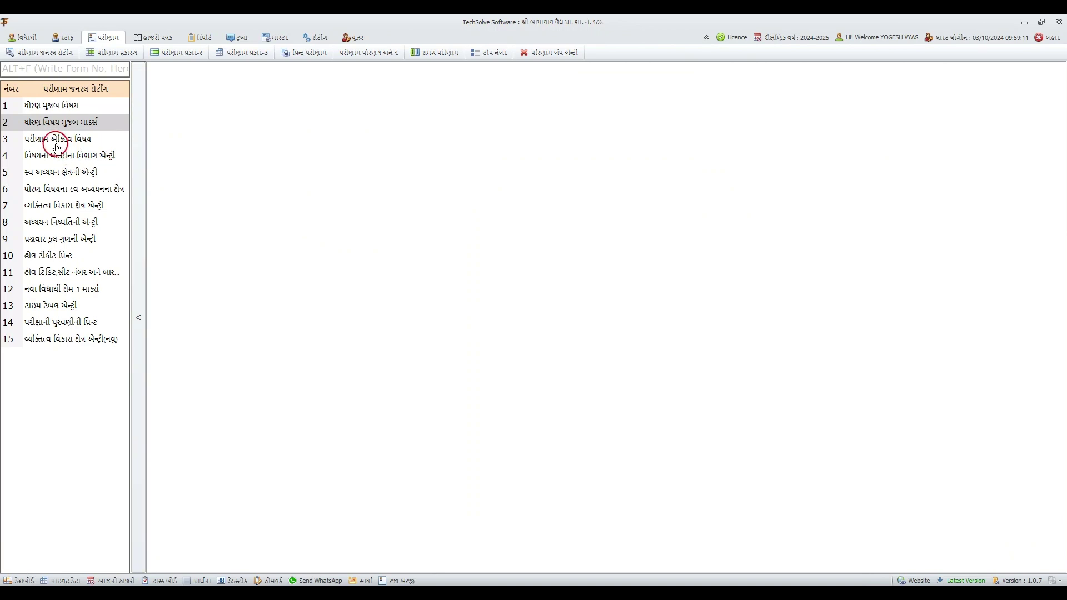
Open પરીણામ એક્ટિવ વિષય for ધોરણ 3 and check the status of each subject, including અંગ્રેજી
{"action": "left_click", "coordinate": [69, 142]}
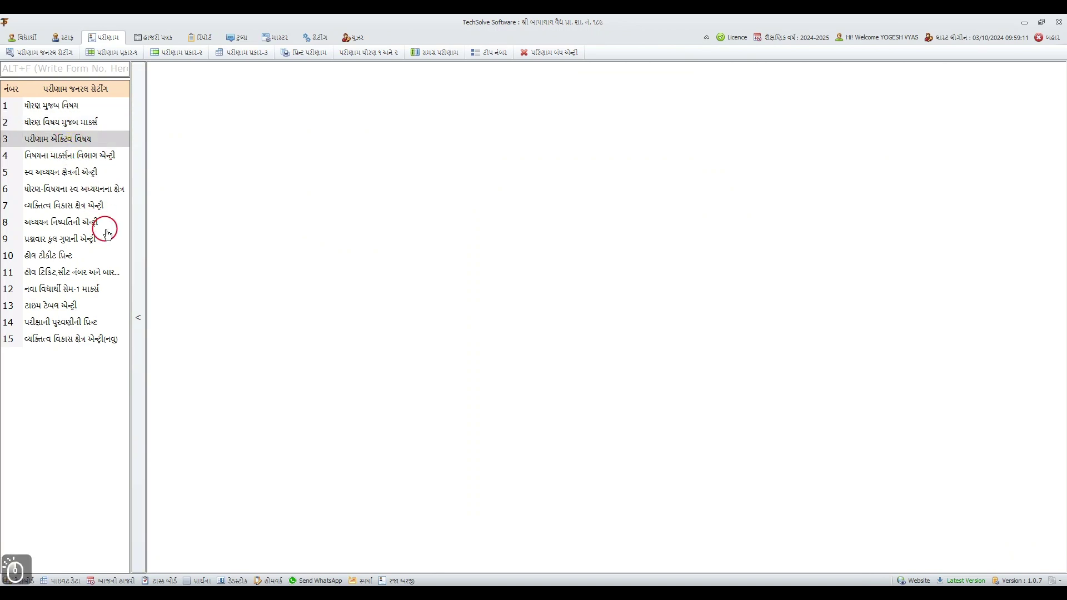
{"action": "double_click", "coordinate": [76, 143]}
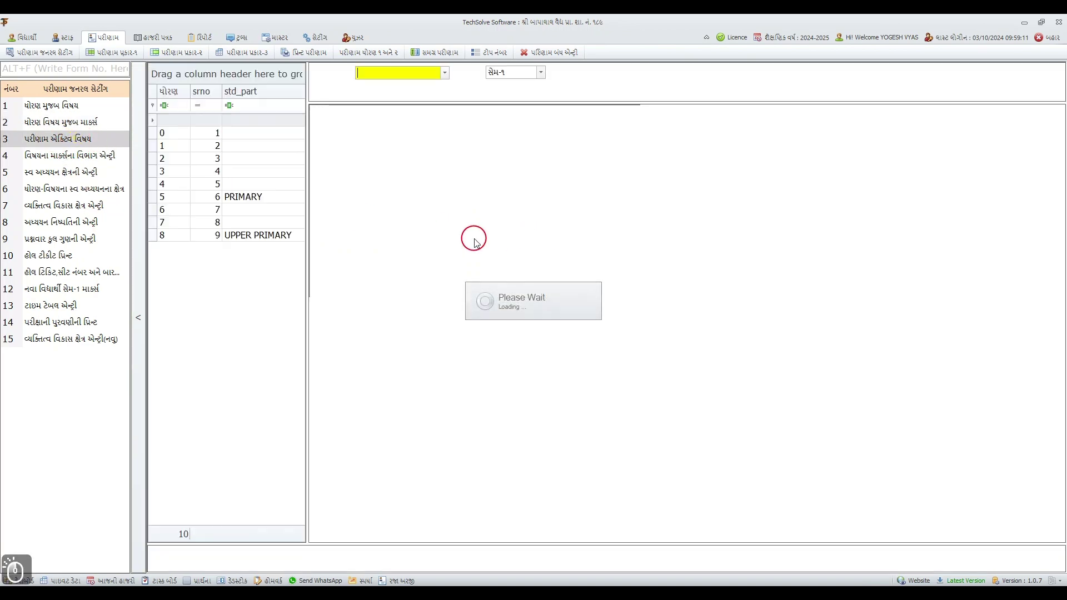
{"action": "left_click", "coordinate": [186, 176]}
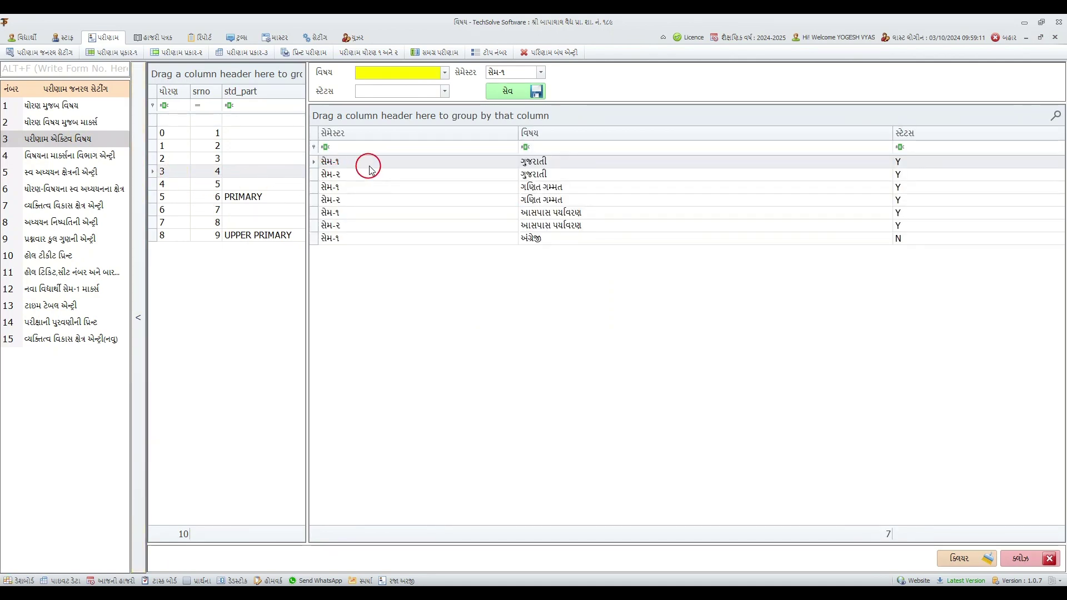
{"action": "left_click", "coordinate": [899, 176]}
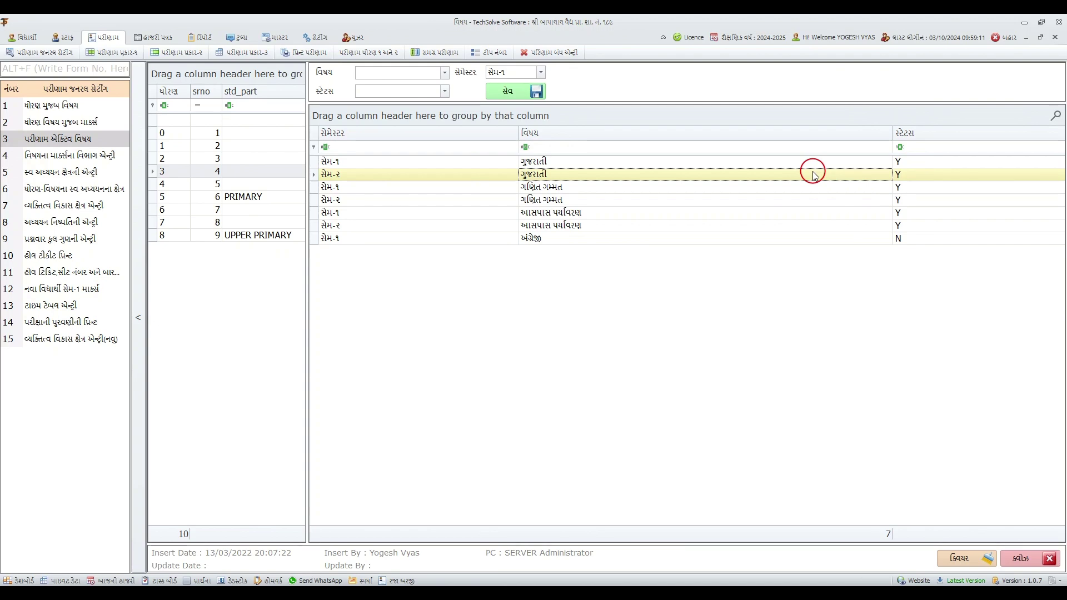
{"action": "left_click", "coordinate": [916, 237]}
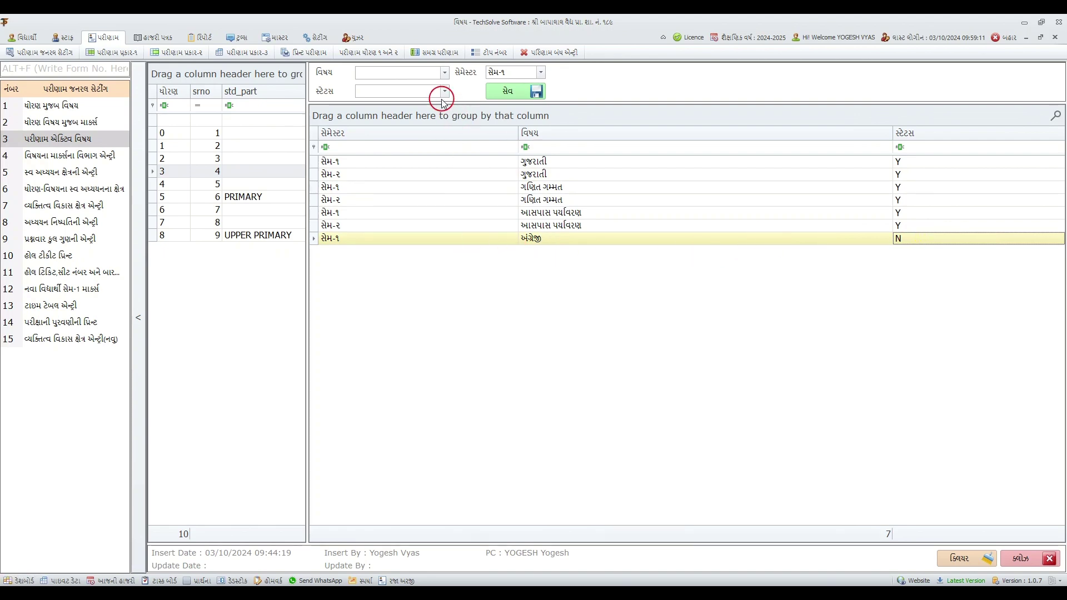
Add હિન્દી as a સેમ-૧ subject with status Y and save it
{"action": "left_click", "coordinate": [445, 73]}
{"action": "left_click", "coordinate": [383, 143]}
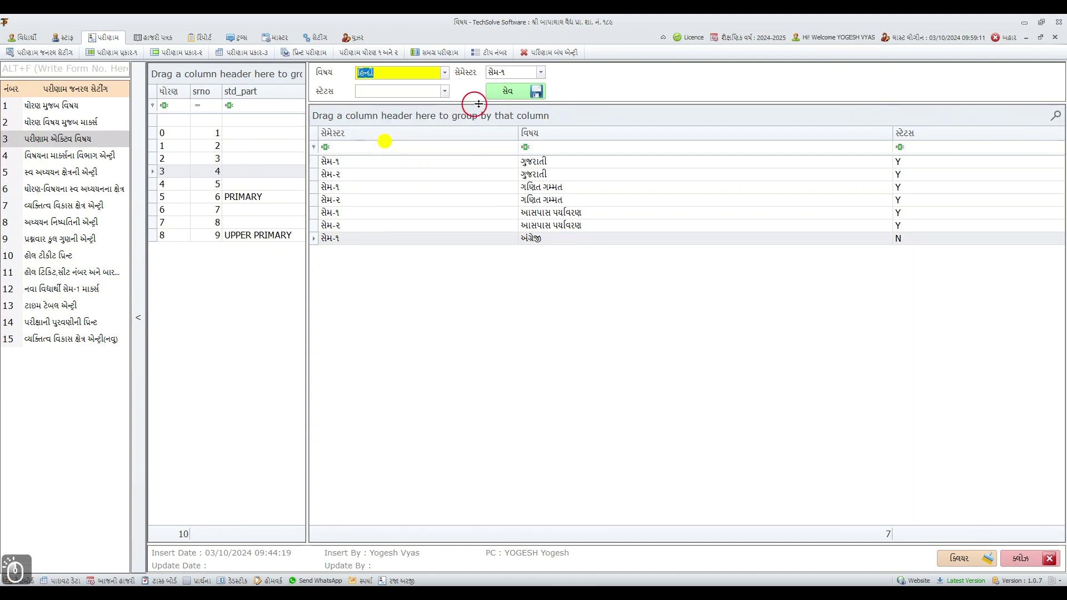
{"action": "left_click", "coordinate": [540, 72]}
{"action": "left_click", "coordinate": [526, 73]}
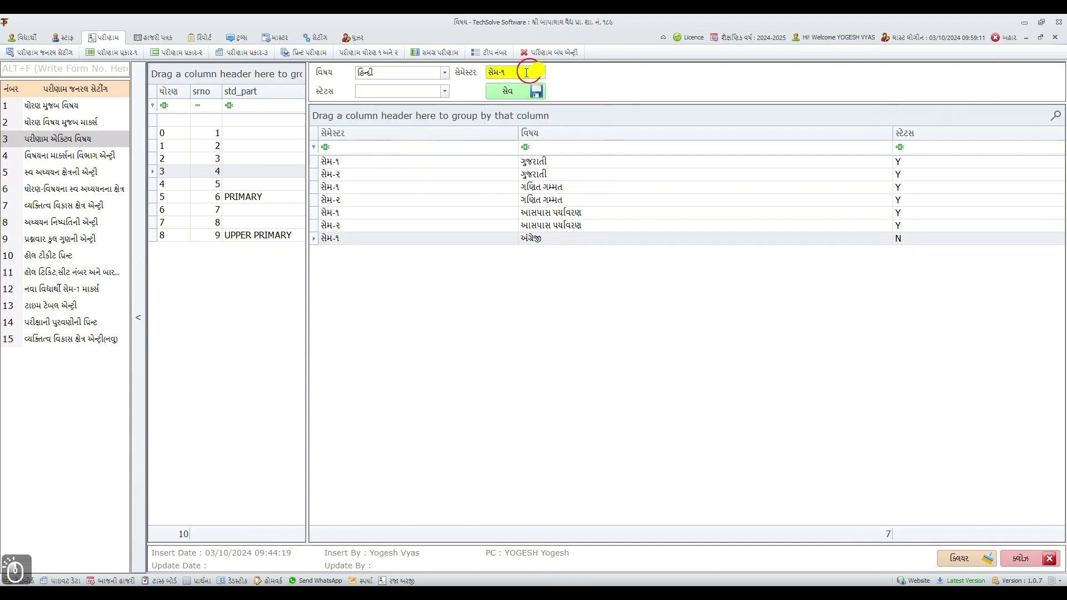
{"action": "left_click", "coordinate": [445, 92]}
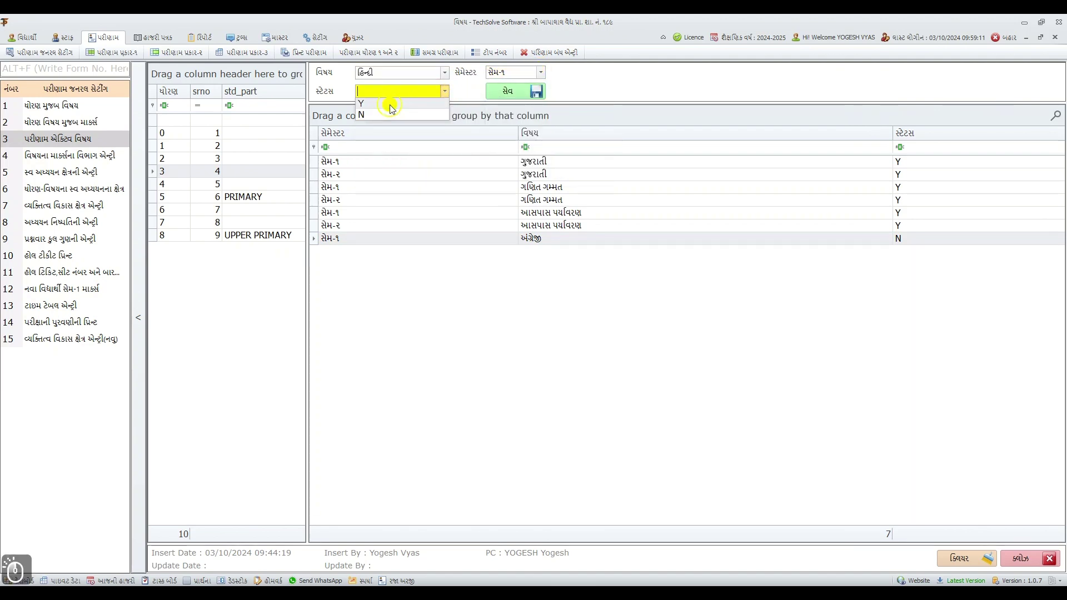
{"action": "left_click", "coordinate": [403, 120]}
{"action": "left_click", "coordinate": [507, 91]}
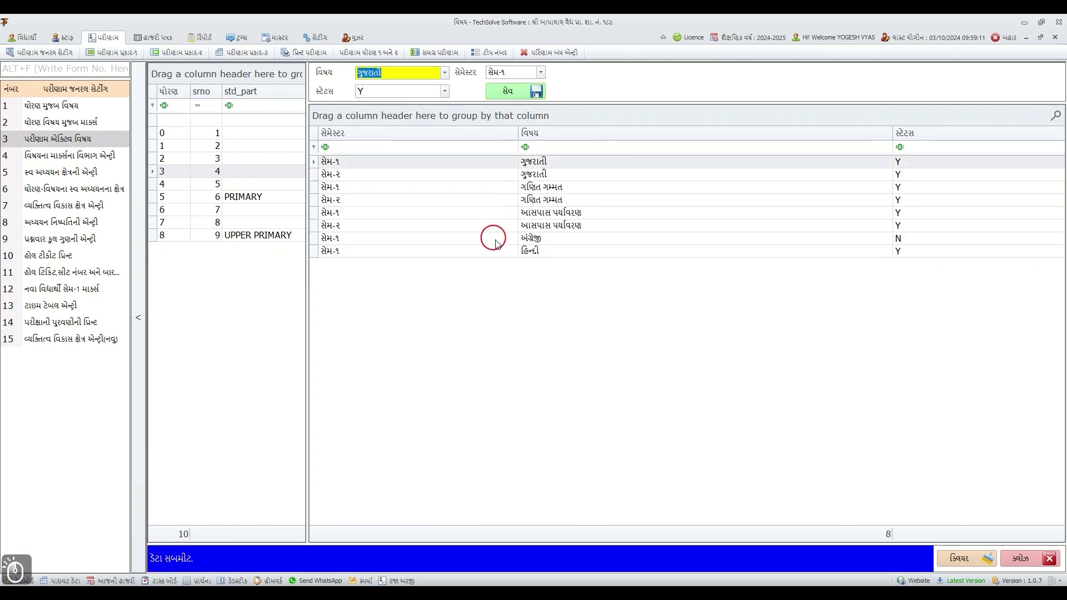
{"action": "left_click", "coordinate": [535, 255]}
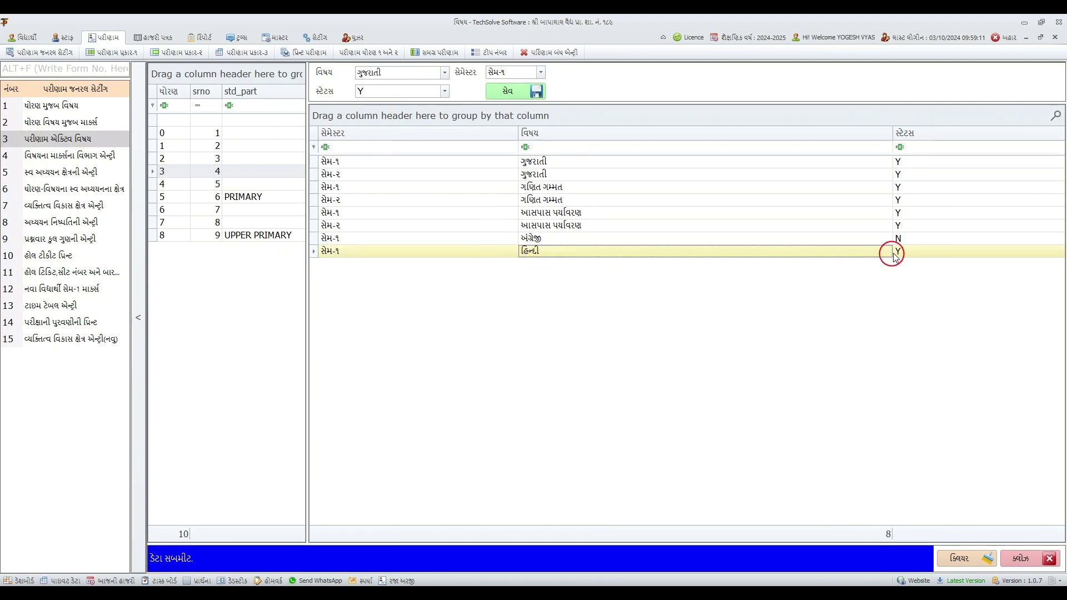
Change the status of the સેમ-૧ subject અંગ્રેજી to Y, update the record and close the active-subject form
{"action": "left_click", "coordinate": [790, 243]}
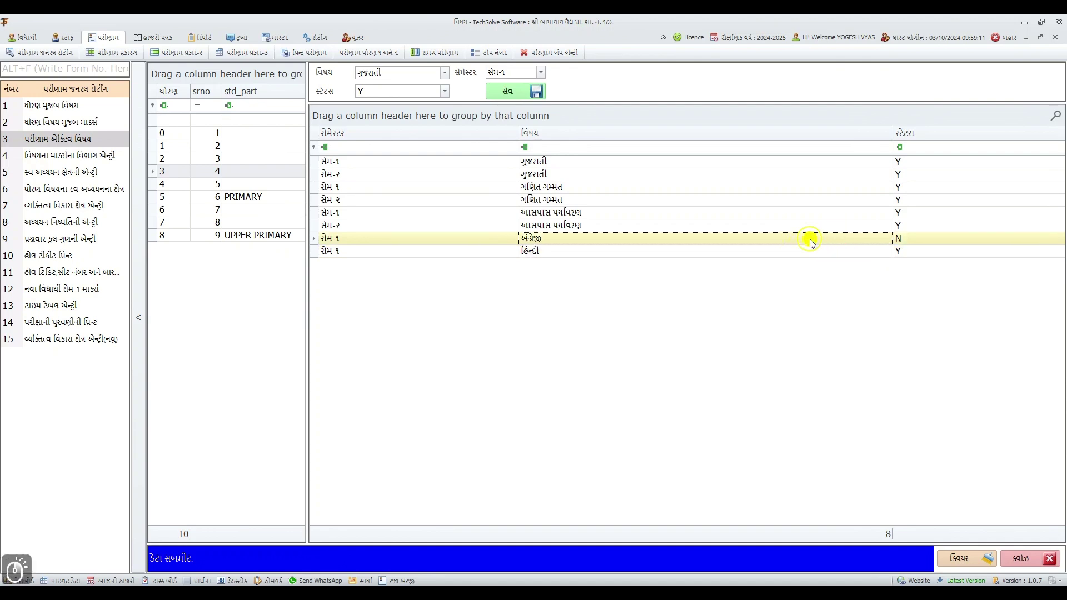
{"action": "right_click", "coordinate": [810, 243]}
{"action": "left_click", "coordinate": [838, 245]}
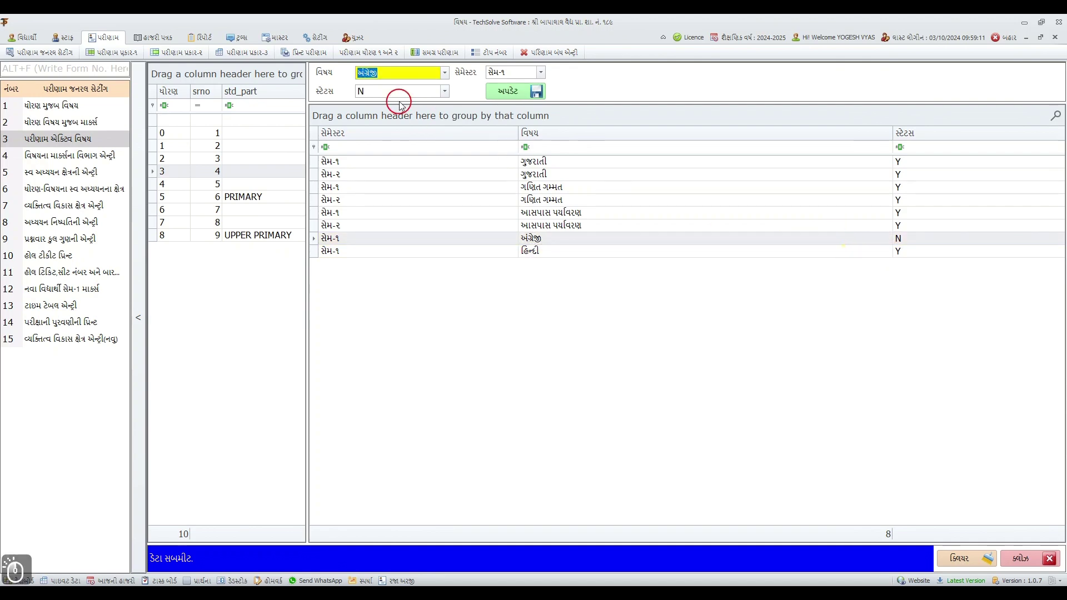
{"action": "left_click", "coordinate": [445, 91]}
{"action": "left_click", "coordinate": [395, 107]}
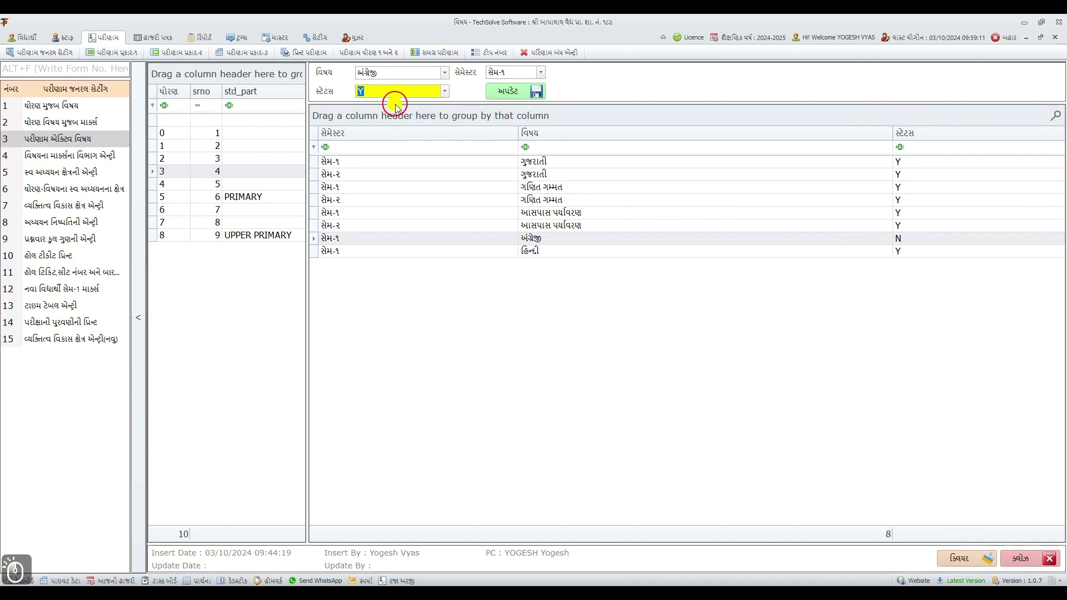
{"action": "left_click", "coordinate": [519, 93]}
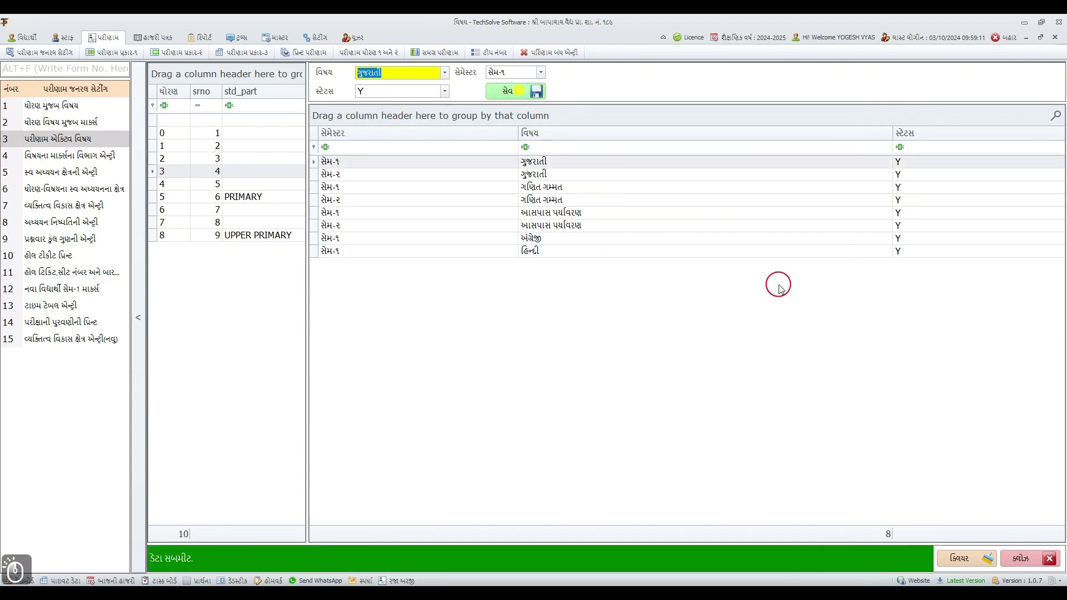
{"action": "left_click", "coordinate": [1010, 567]}
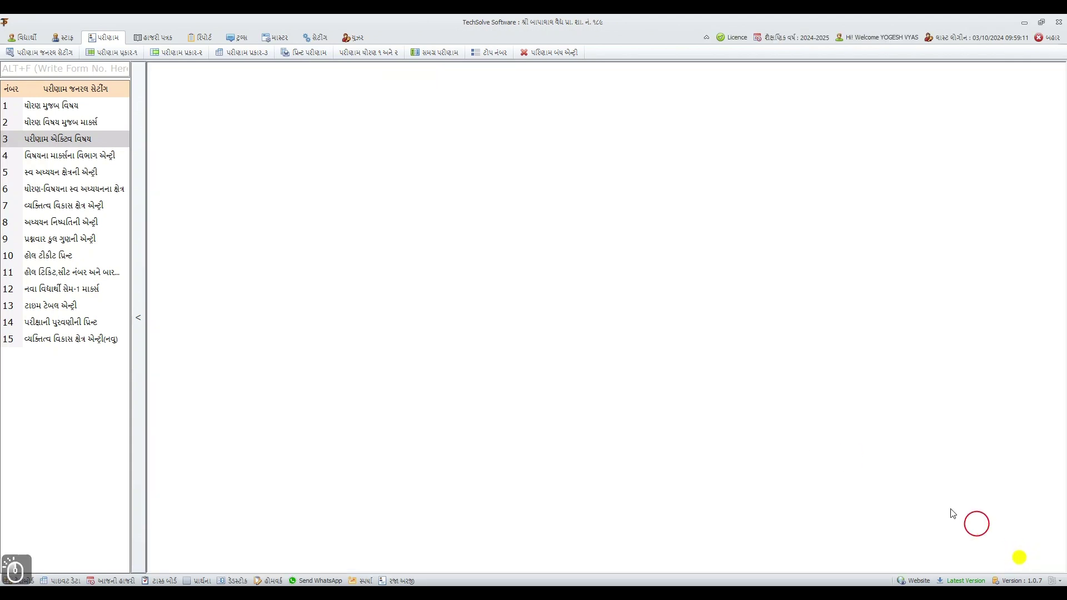
Open વિષયના માર્ક્સના વિભાગ એન્ટ્રી, review the assessment sections of સેમ-૧ and સેમ-૨, and close the form
{"action": "left_click", "coordinate": [67, 160]}
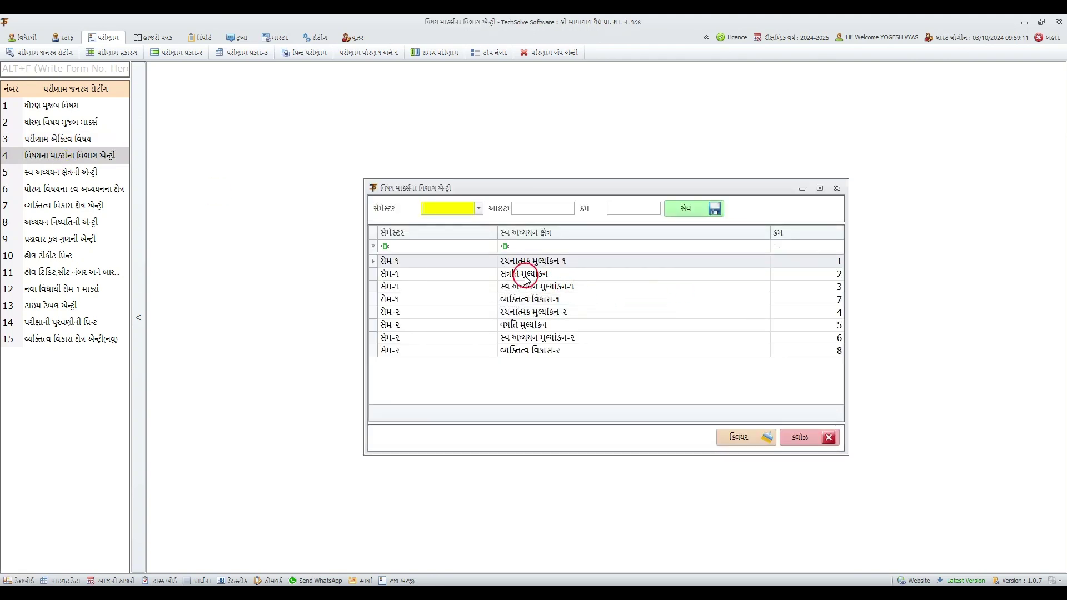
{"action": "left_click", "coordinate": [525, 274]}
{"action": "left_click", "coordinate": [517, 287]}
{"action": "left_click", "coordinate": [519, 300]}
{"action": "left_click", "coordinate": [520, 312]}
{"action": "left_click", "coordinate": [517, 326]}
{"action": "left_click", "coordinate": [535, 339]}
{"action": "left_click", "coordinate": [539, 352]}
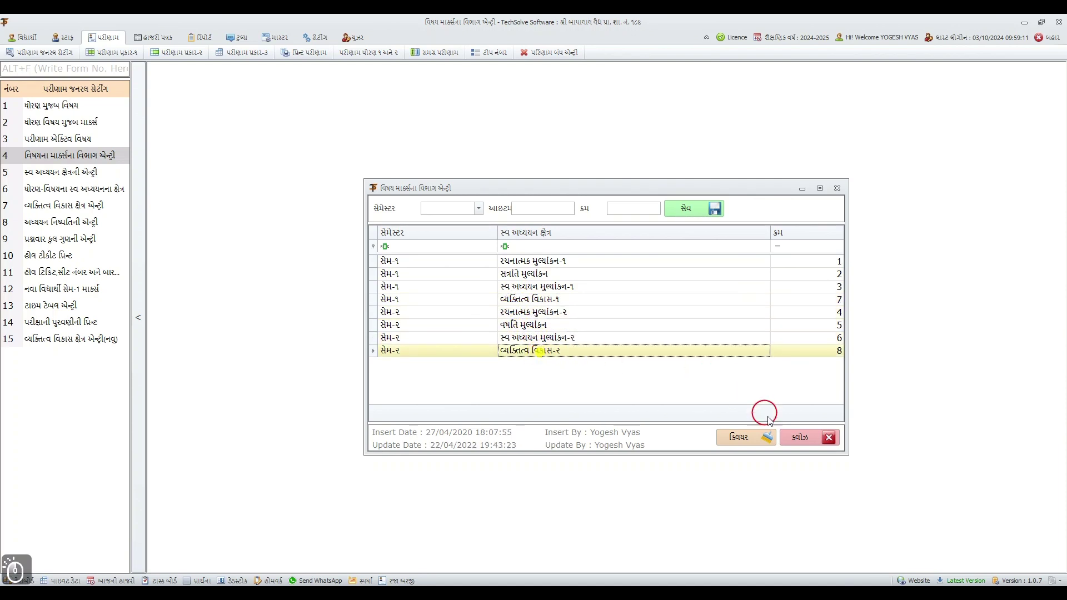
{"action": "left_click", "coordinate": [812, 439]}
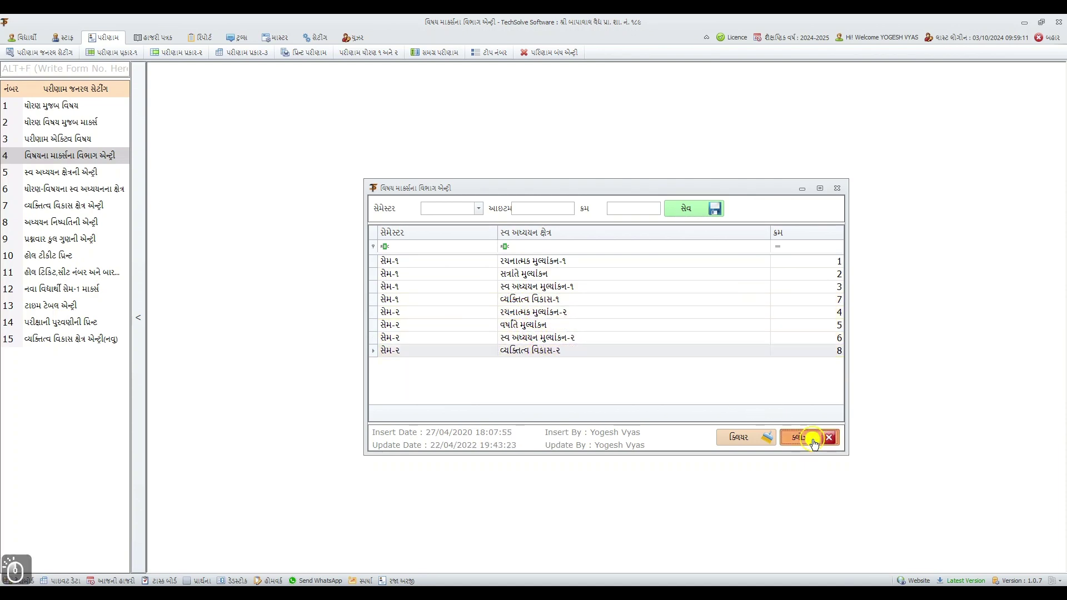
Open સ્વ અધ્યયન ક્ષેત્રની એન્ટ્રી, look through the list of self-study areas and close the form
{"action": "left_click", "coordinate": [72, 177]}
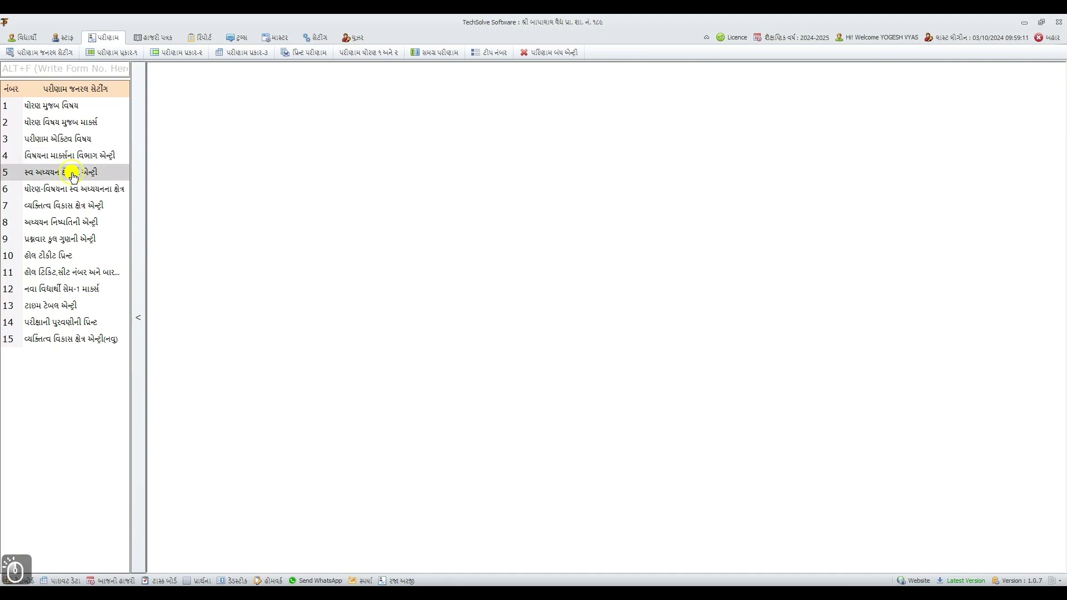
{"action": "left_click_drag", "start_coordinate": [560, 294], "coordinate": [555, 339]}
{"action": "scroll", "coordinate": [556, 340], "scroll_direction": "down", "scroll_amount": 3}
{"action": "scroll", "coordinate": [560, 340], "scroll_direction": "up", "scroll_amount": 2}
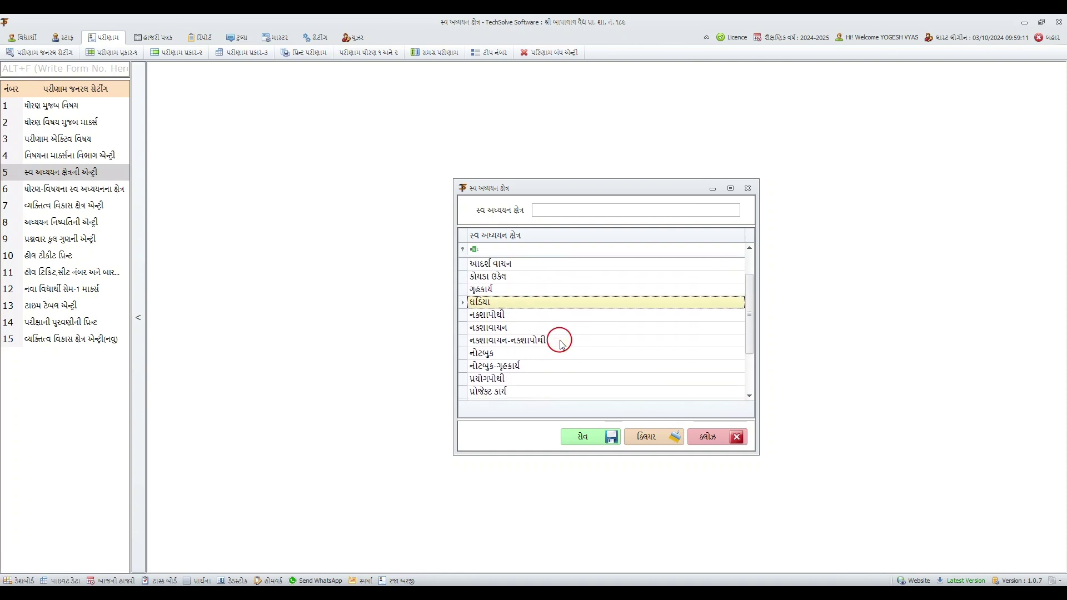
{"action": "scroll", "coordinate": [562, 336], "scroll_direction": "down", "scroll_amount": 2}
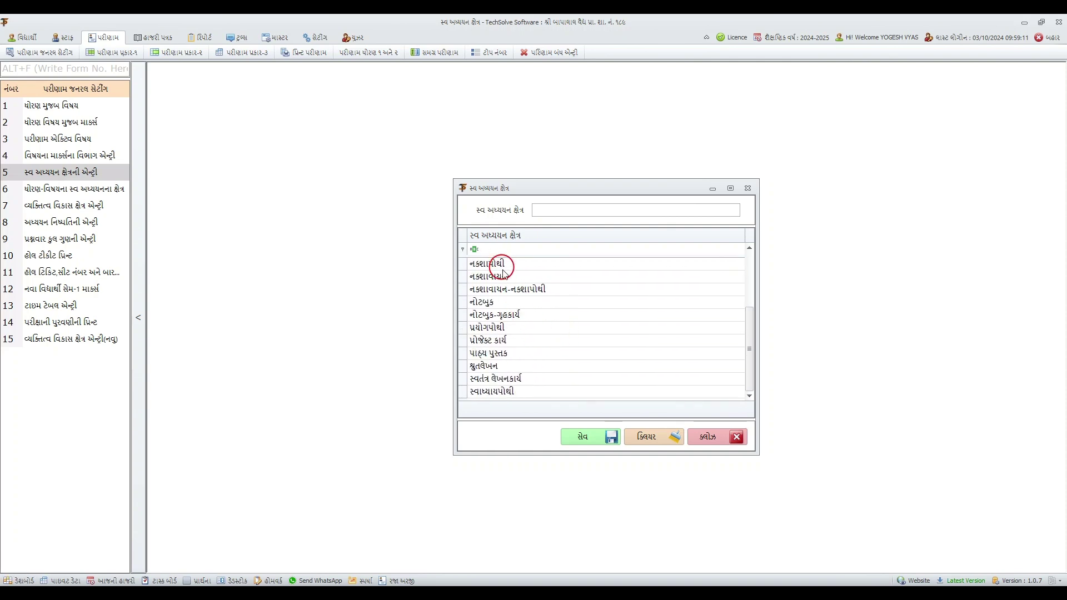
{"action": "left_click", "coordinate": [565, 210]}
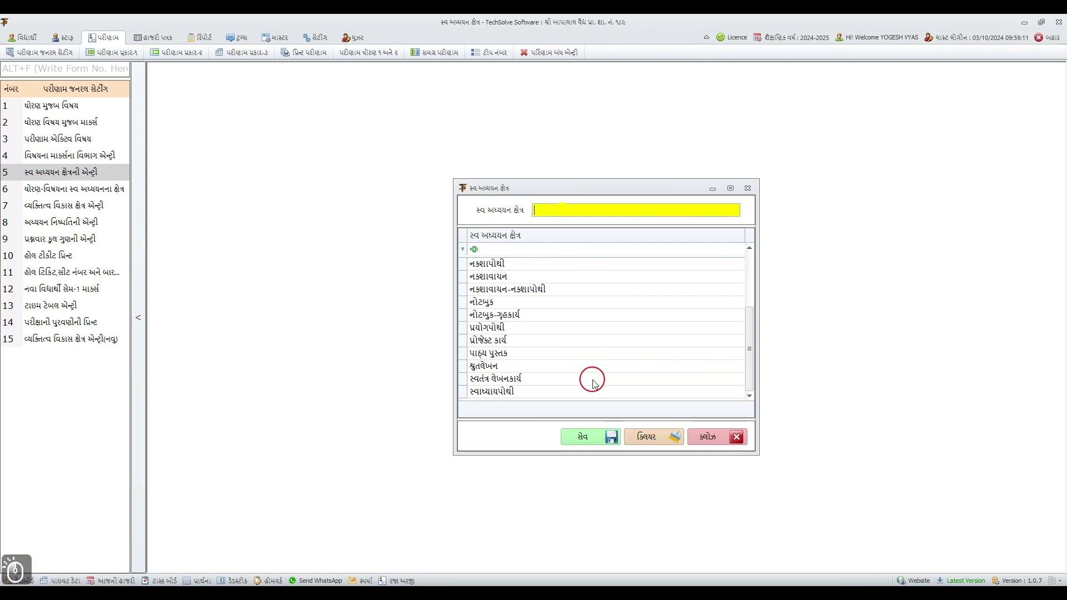
{"action": "left_click", "coordinate": [714, 437]}
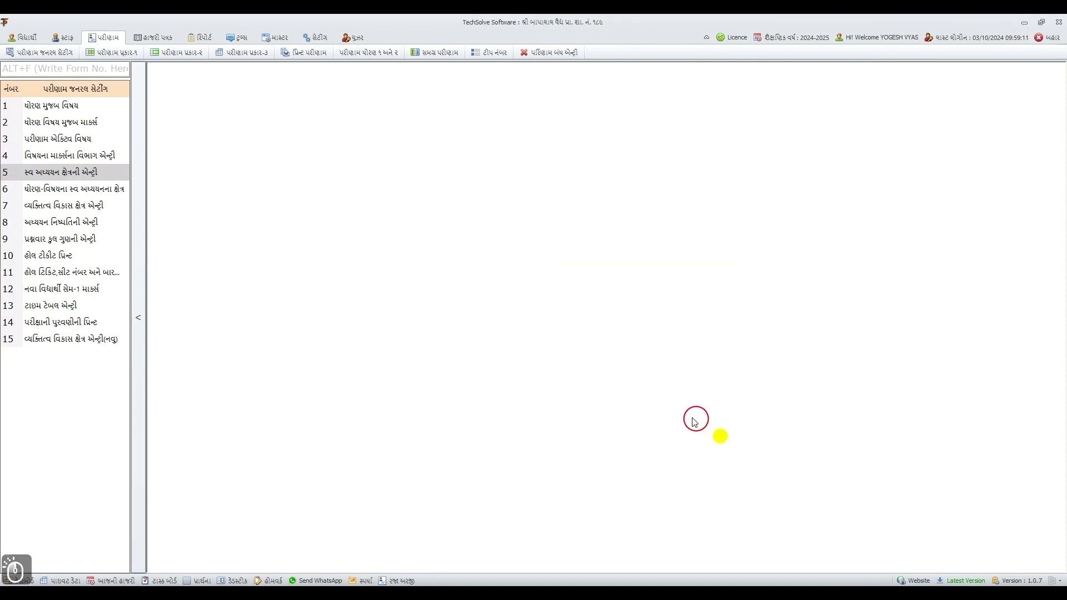
Open ધોરણ-વિષયના સ્વ અધ્યયનના ક્ષેત્ર for ધોરણ 3 and check the areas and marks assigned to ગુજરાતી
{"action": "left_click", "coordinate": [68, 192]}
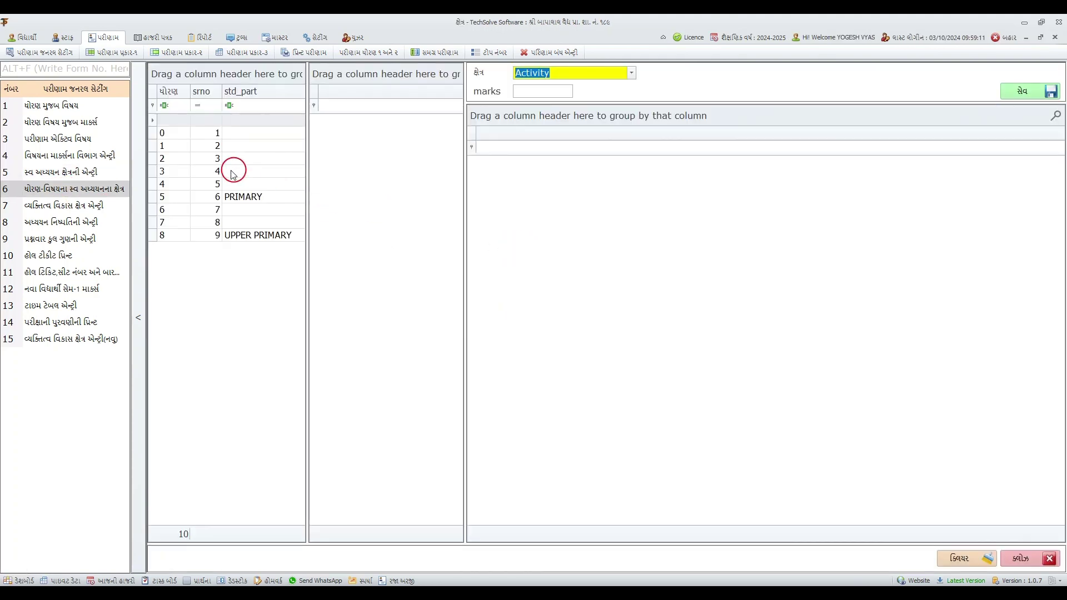
{"action": "left_click", "coordinate": [174, 170]}
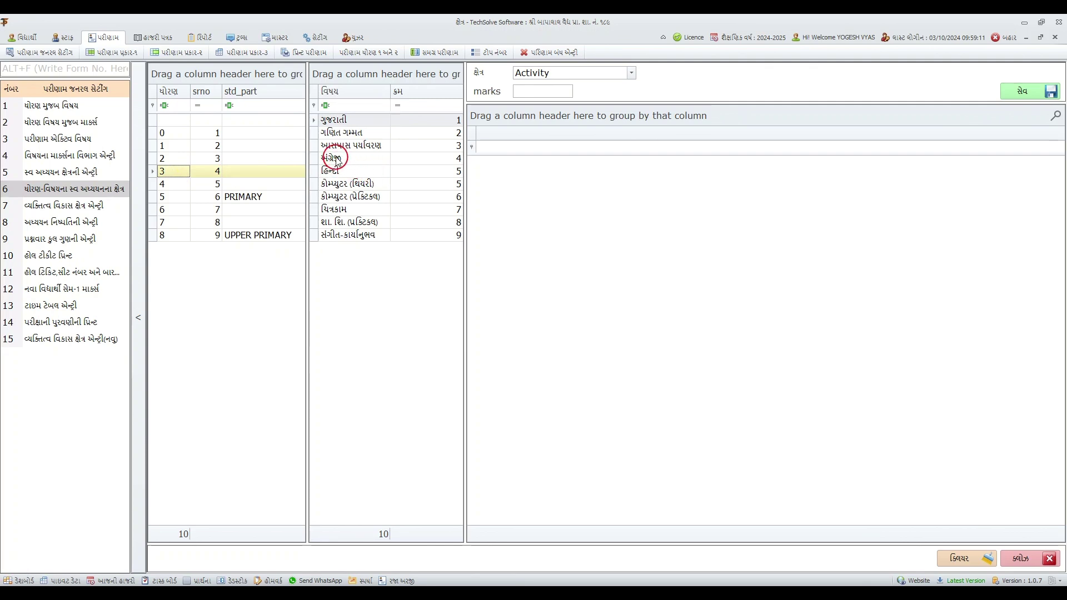
{"action": "left_click", "coordinate": [341, 125]}
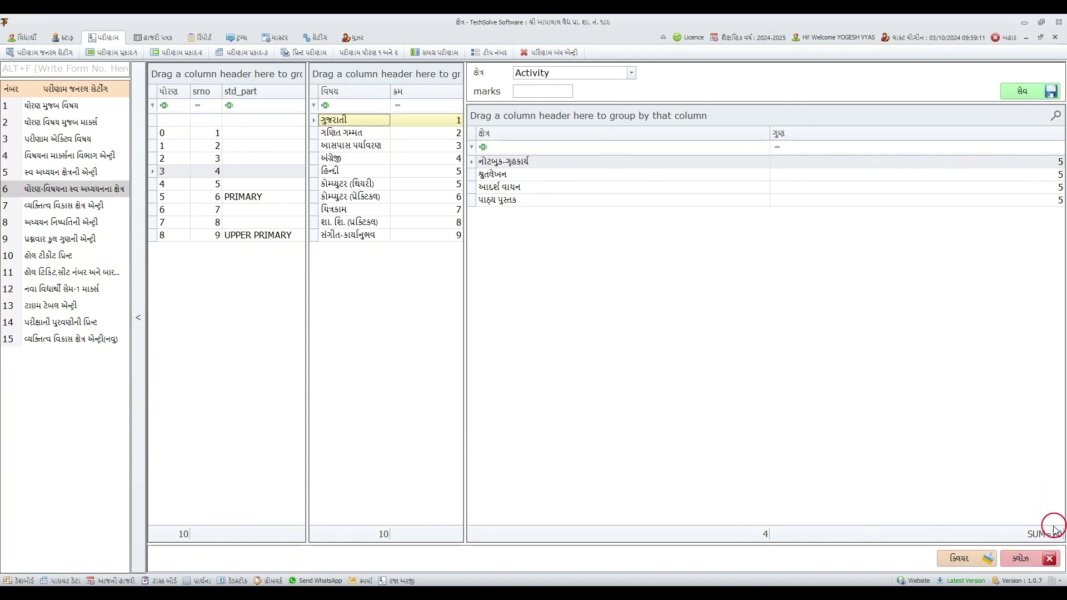
Add the self-study area અનુલેખન with 5 marks to the subject હિન્દી and save it
{"action": "left_click", "coordinate": [344, 171]}
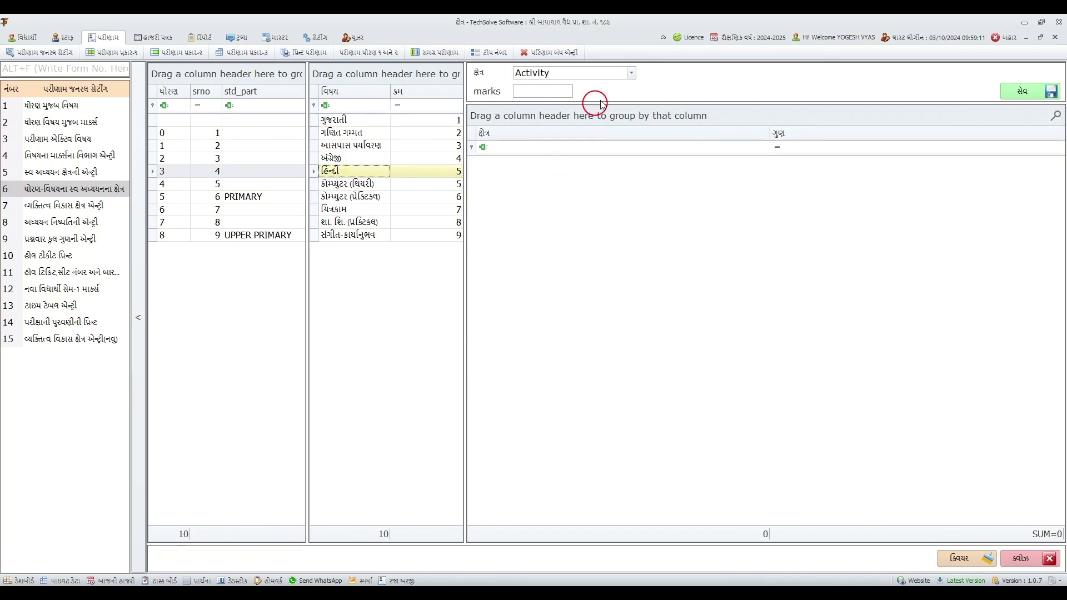
{"action": "left_click", "coordinate": [632, 72]}
{"action": "left_click", "coordinate": [542, 110]}
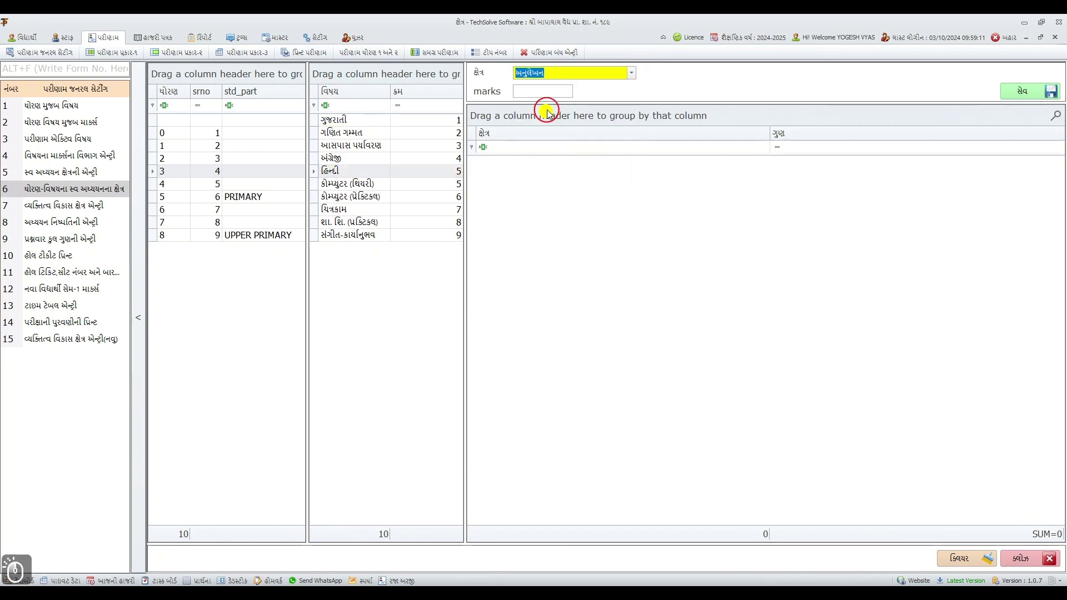
{"action": "left_click", "coordinate": [553, 91]}
{"action": "type", "text": "5"}
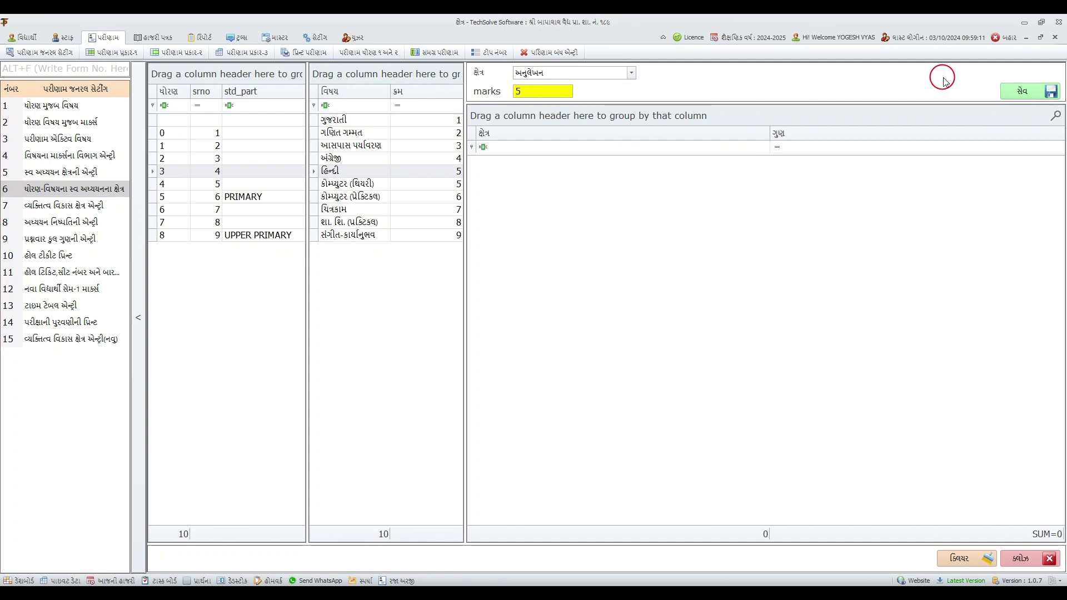
{"action": "left_click", "coordinate": [1026, 91]}
Add the self-study area આદર્શ વાચન with 7 marks under હિન્દી and save it
{"action": "left_click", "coordinate": [631, 73]}
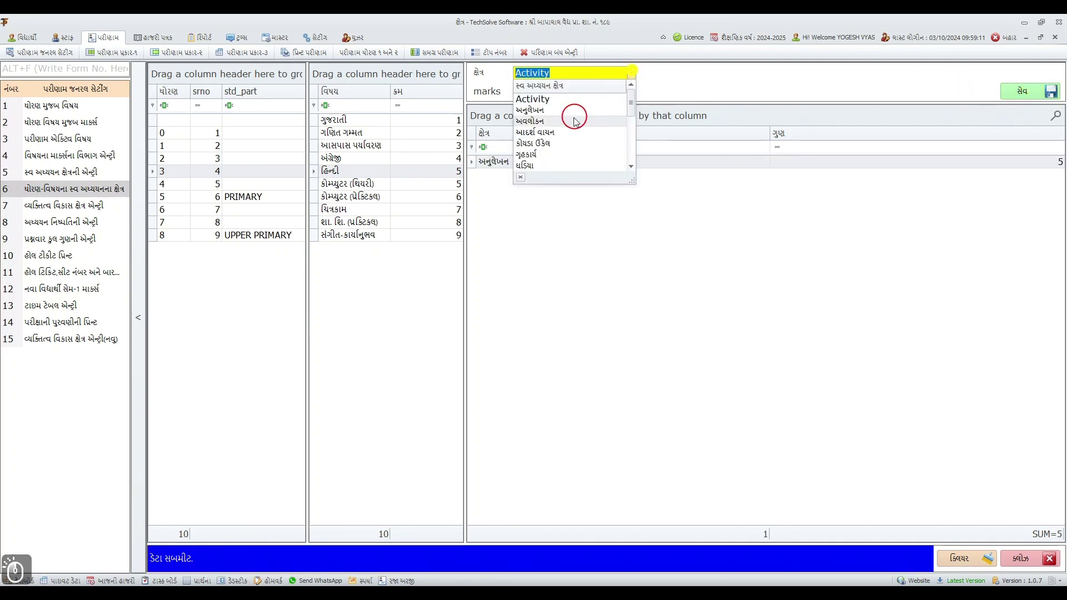
{"action": "left_click", "coordinate": [553, 130]}
{"action": "key", "text": "Tab"}
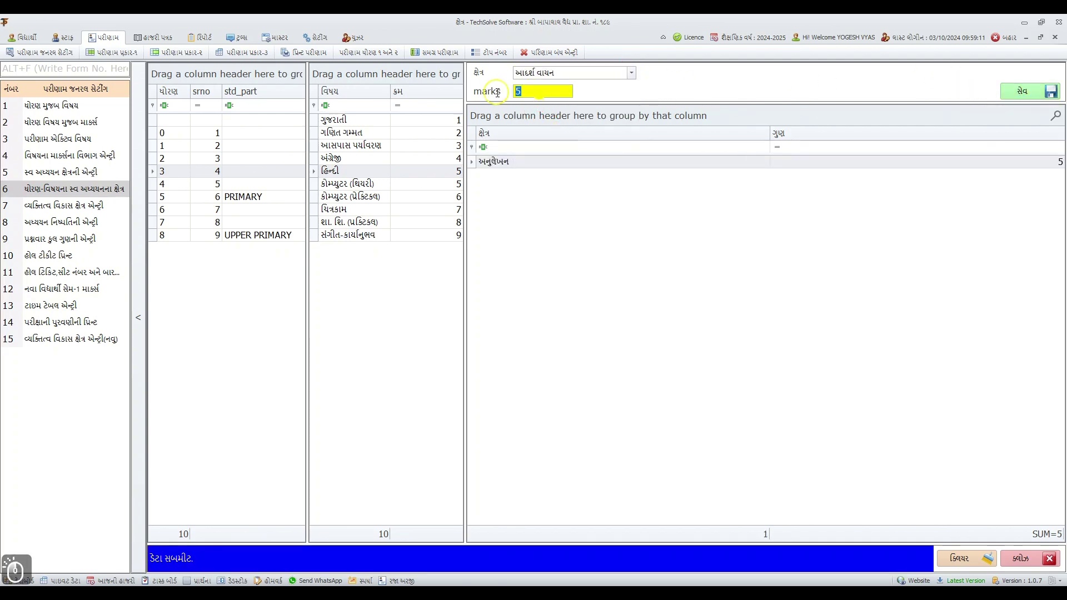
{"action": "type", "text": "7"}
{"action": "left_click", "coordinate": [1022, 91]}
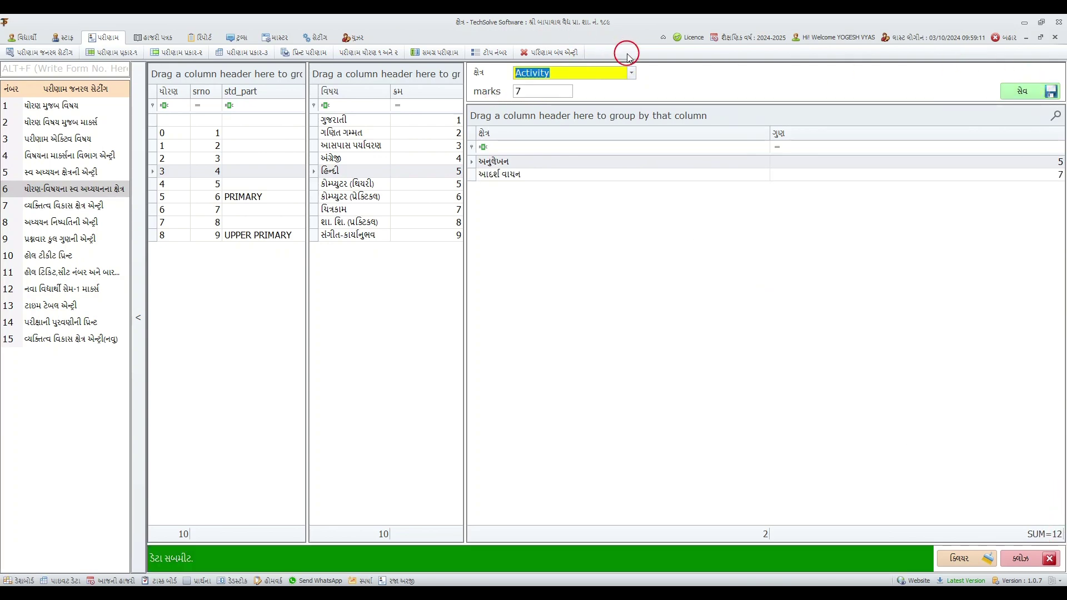
Save the self-study area નોટબુક-ગૃહકાર્ય with 8 marks under હિન્દી and close the form
{"action": "left_click", "coordinate": [632, 77]}
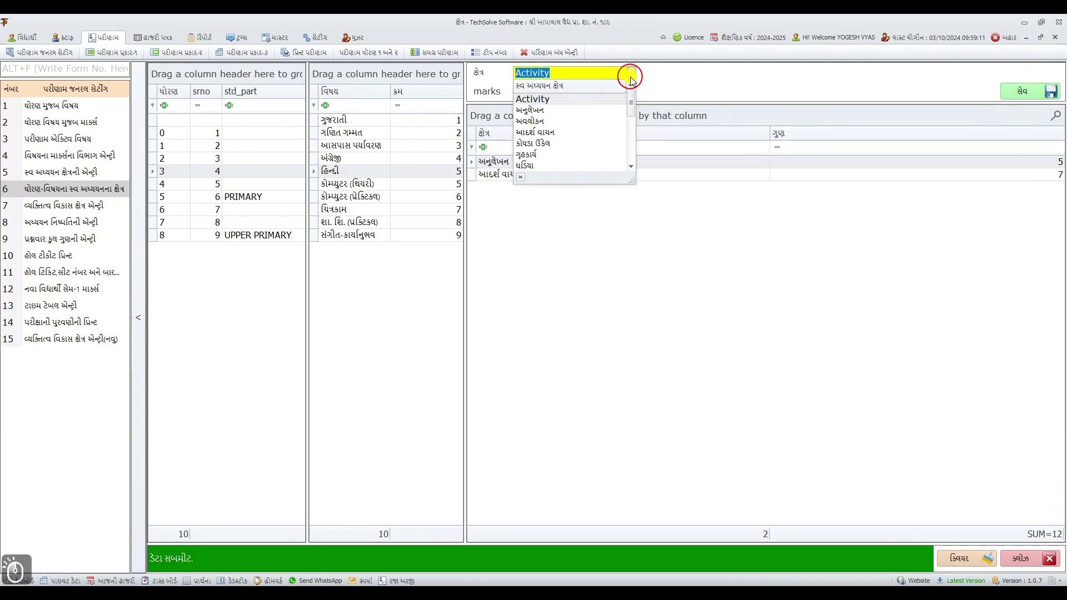
{"action": "scroll", "coordinate": [574, 149], "scroll_direction": "down", "scroll_amount": 2}
{"action": "left_click", "coordinate": [549, 147]}
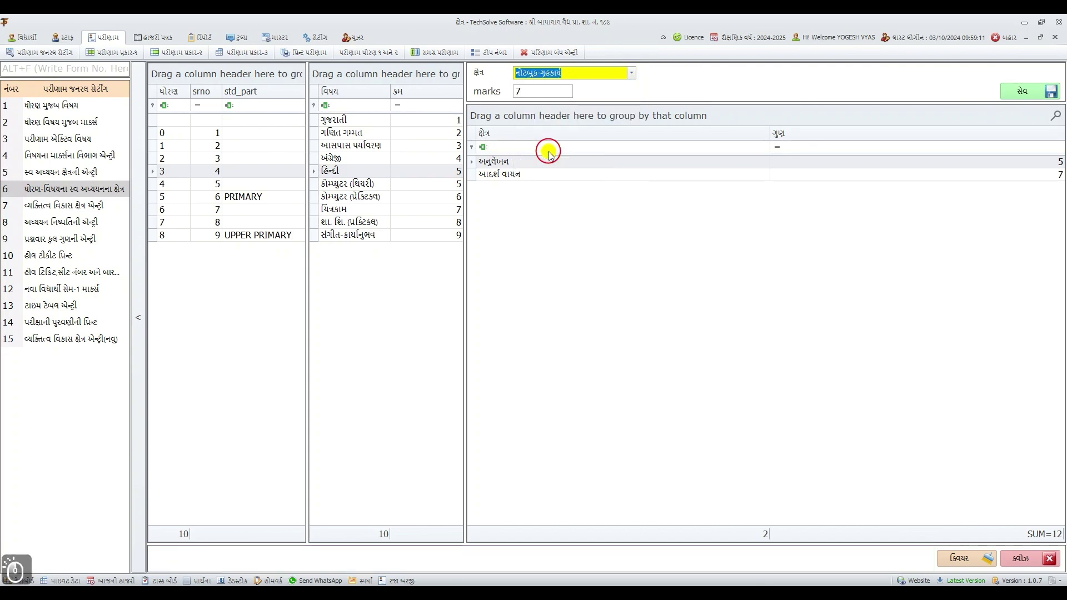
{"action": "left_click", "coordinate": [511, 92]}
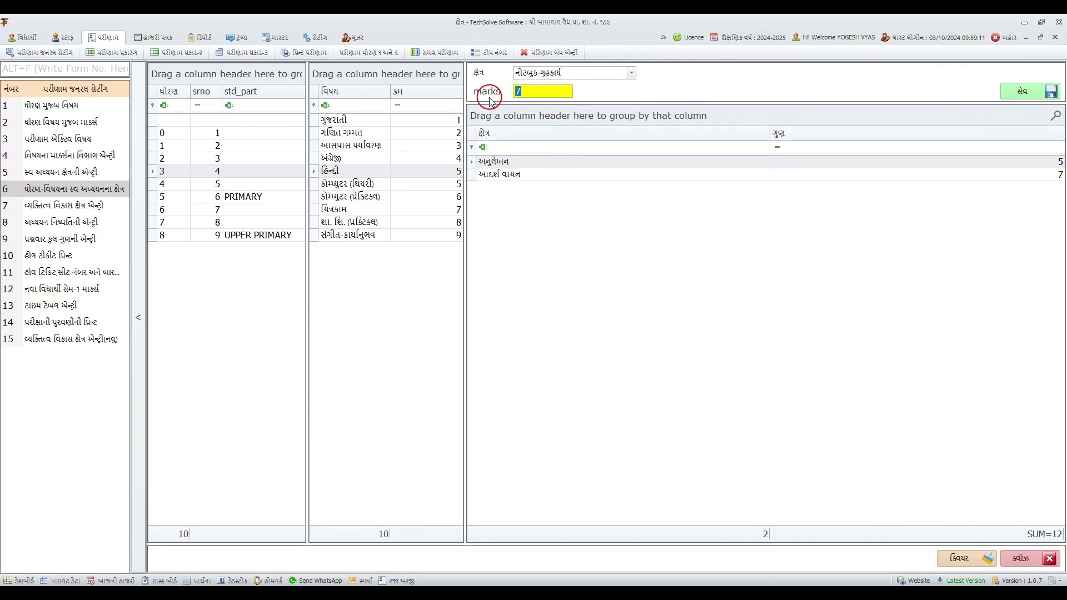
{"action": "left_click", "coordinate": [1045, 92]}
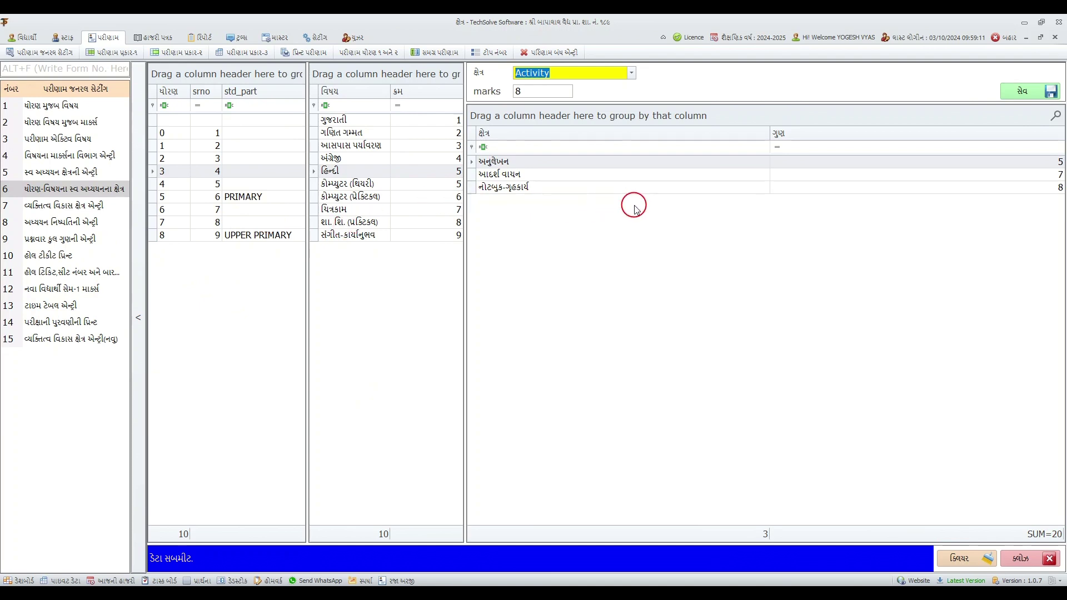
{"action": "left_click", "coordinate": [1025, 564]}
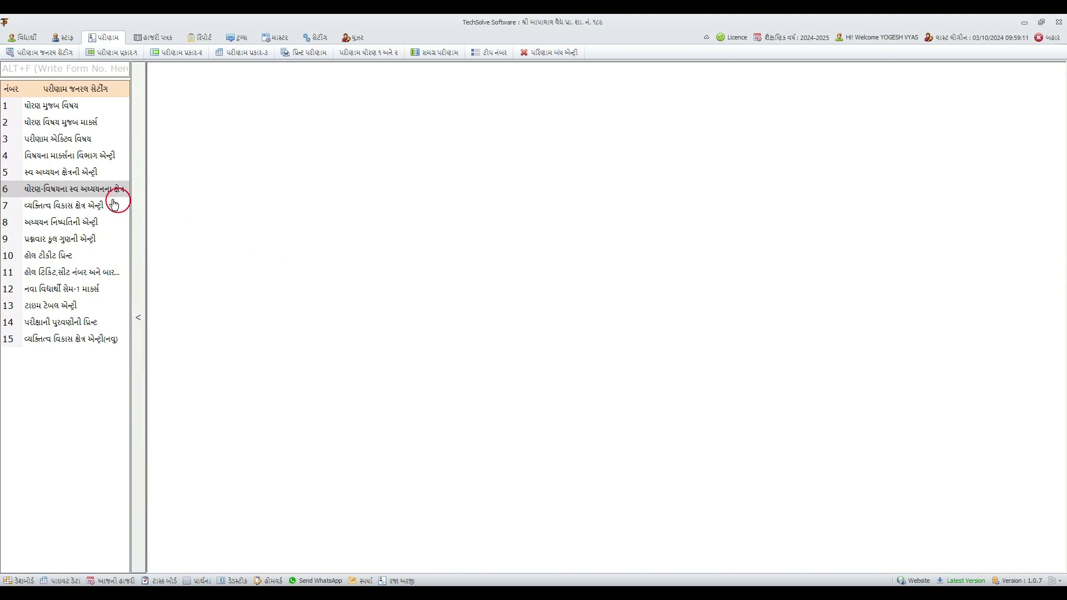